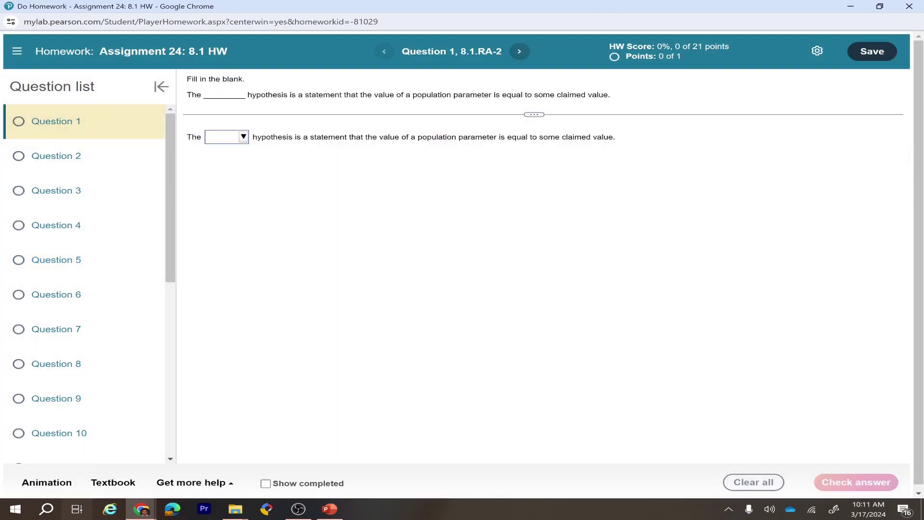
- Answer Question 1 with "null" as the missing hypothesis word, check it and continue to the next question
{"action": "left_click", "coordinate": [244, 138]}
{"action": "left_click", "coordinate": [244, 243]}
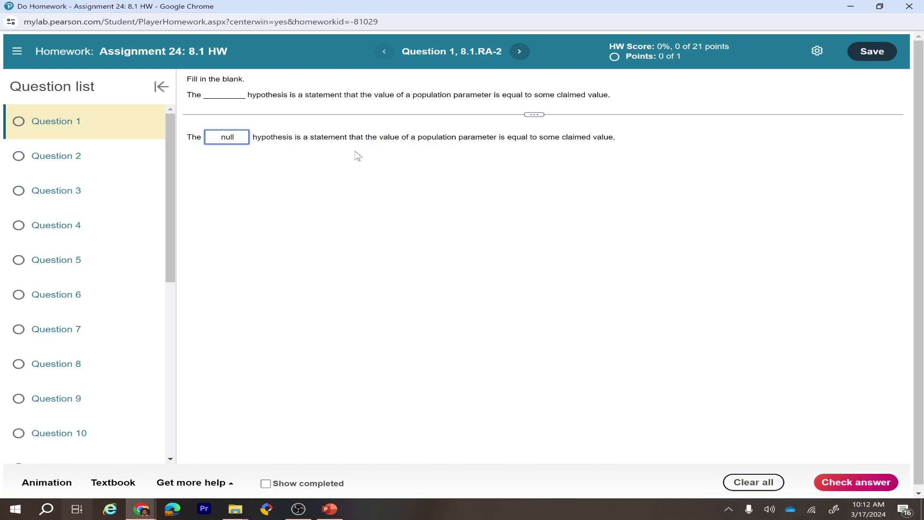
{"action": "left_click", "coordinate": [851, 481]}
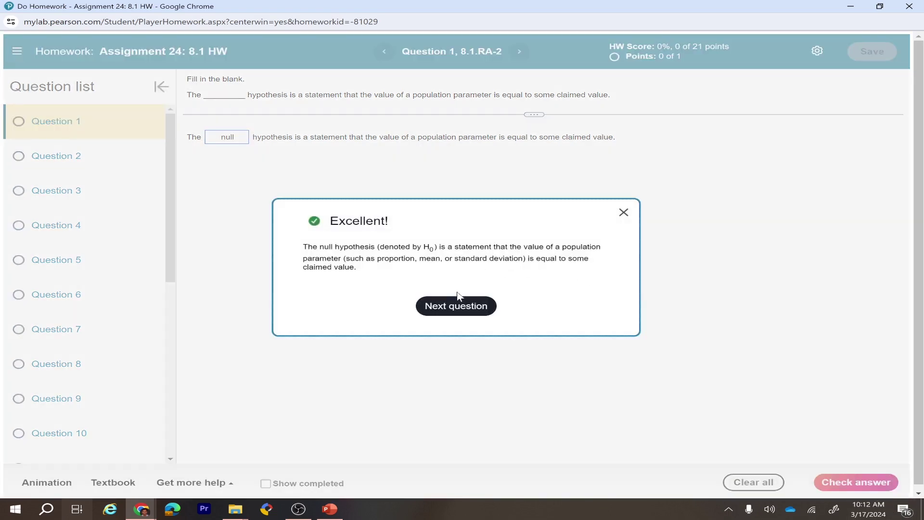
{"action": "left_click", "coordinate": [452, 308]}
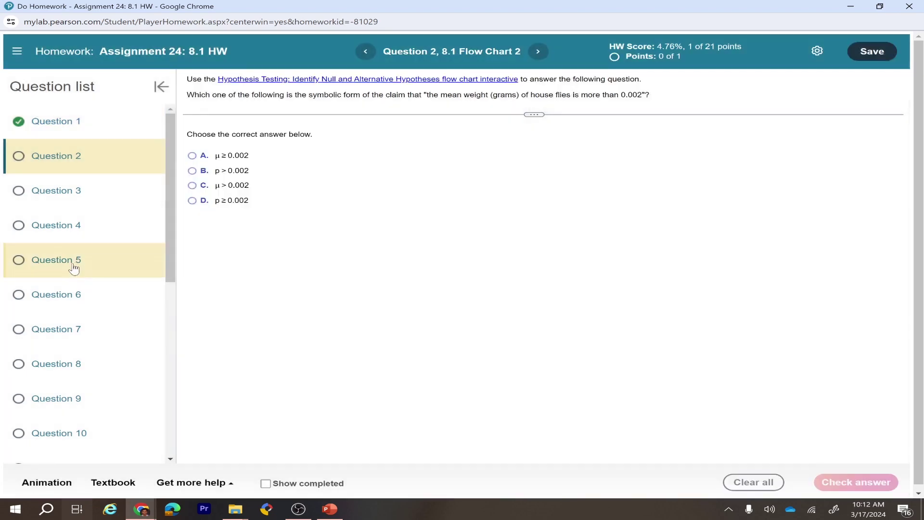
- Look briefly at Question 5, return to Question 2, and view and close its null and alternative hypotheses flow chart interactive
{"action": "left_click", "coordinate": [72, 262]}
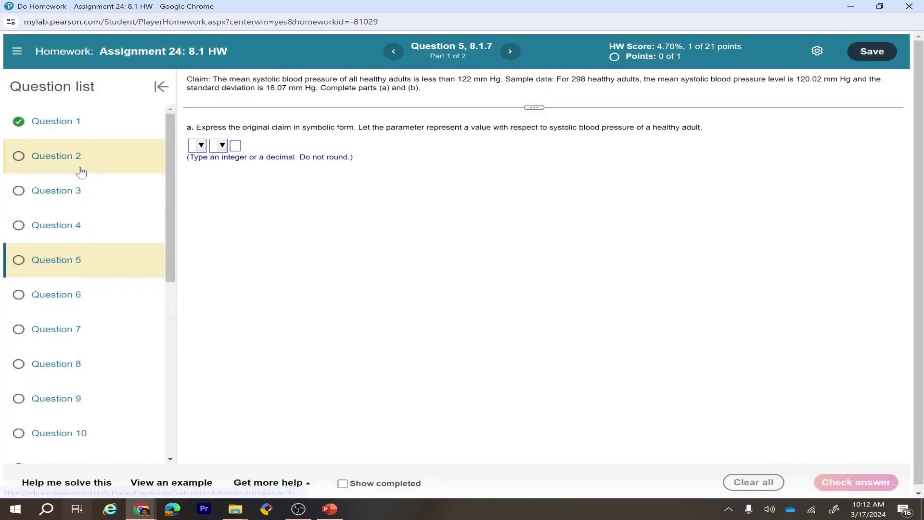
{"action": "left_click", "coordinate": [70, 172]}
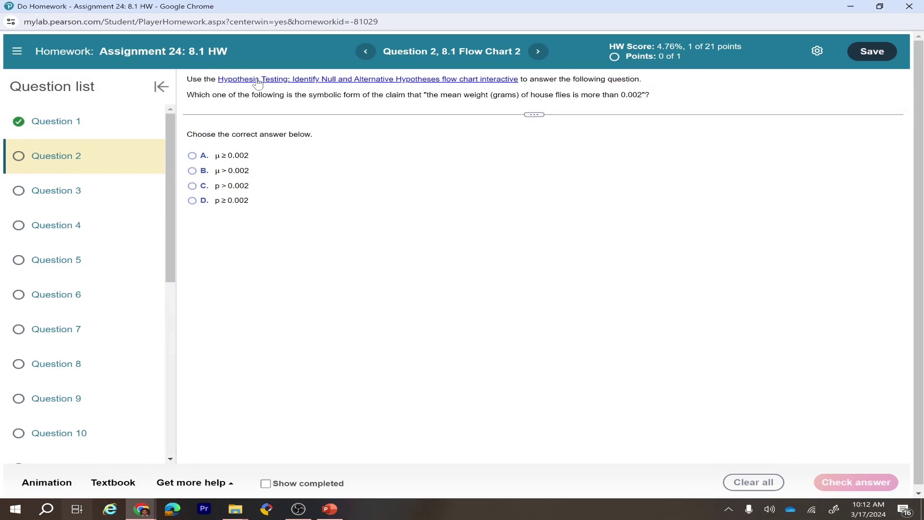
{"action": "left_click", "coordinate": [326, 81]}
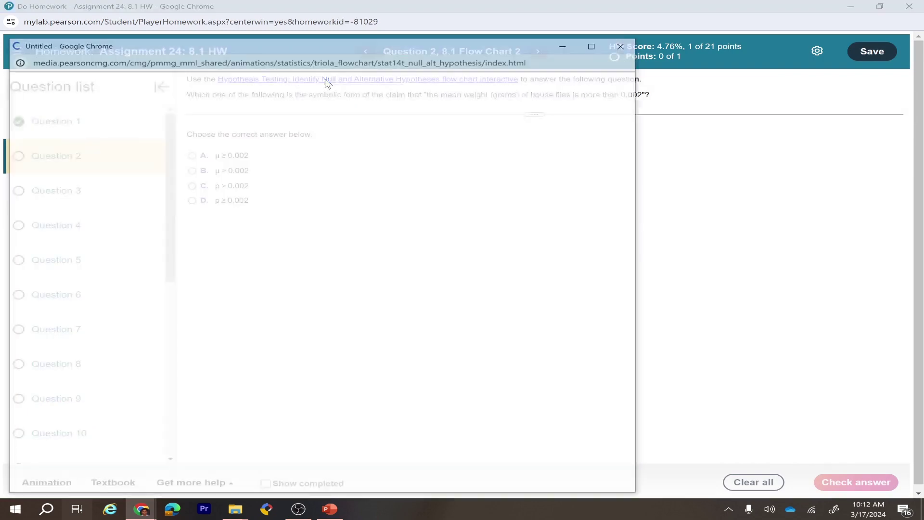
{"action": "left_click", "coordinate": [624, 44]}
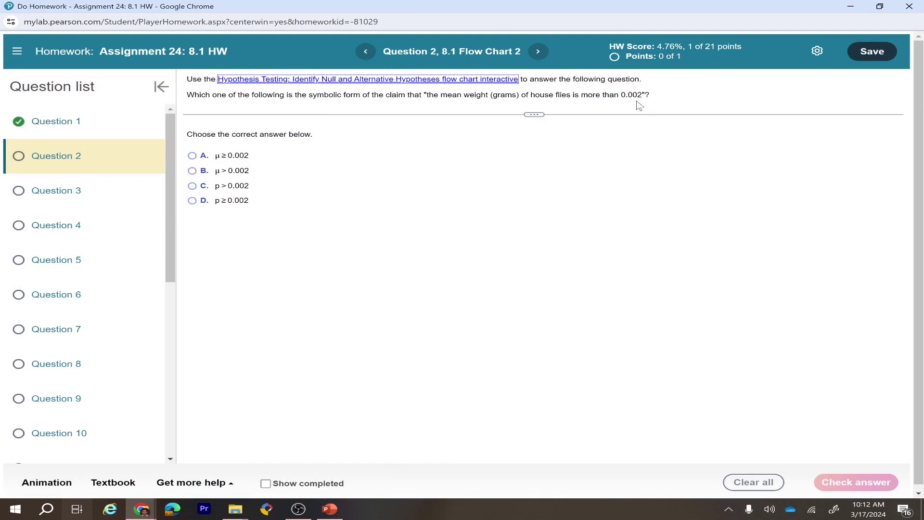
- Choose μ > 0.002 as the symbolic claim in Question 2, check the answer and continue to the next question
{"action": "left_click", "coordinate": [192, 171]}
{"action": "left_click", "coordinate": [857, 485]}
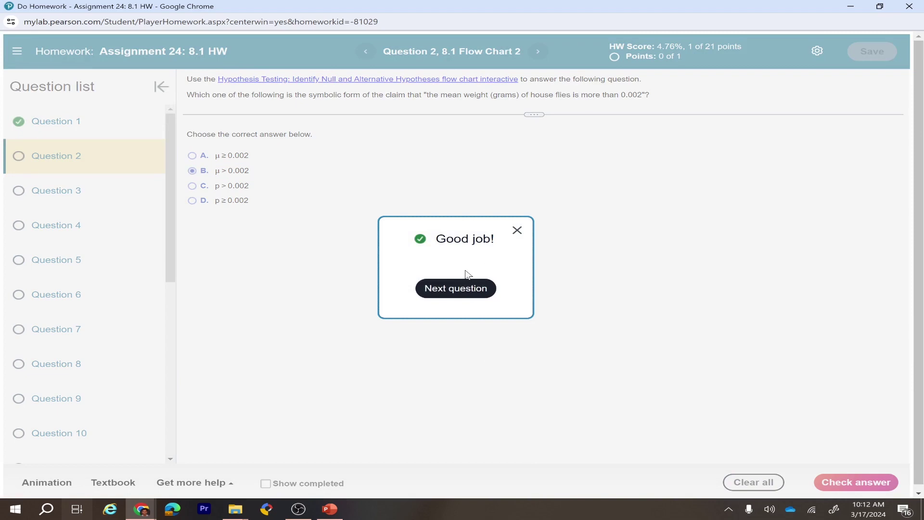
{"action": "left_click", "coordinate": [455, 288]}
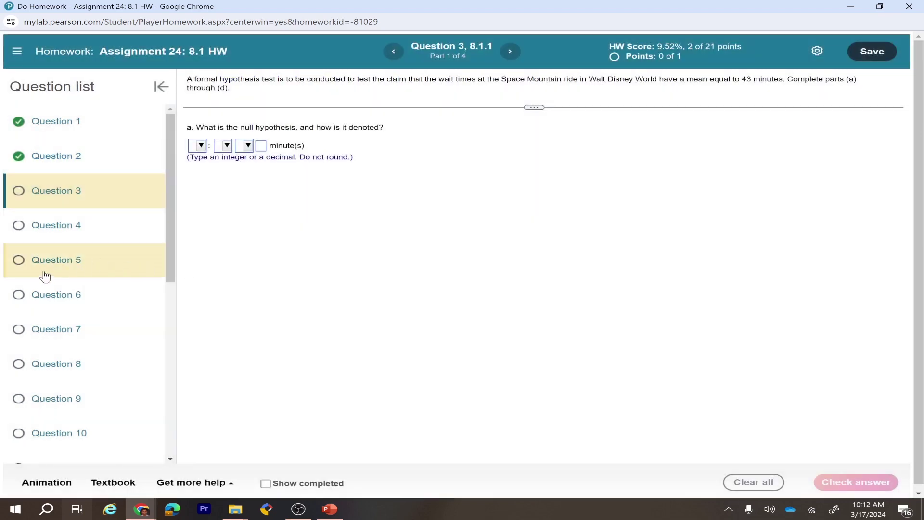
- Go to Question 5, express the original claim in part a as μ < 121, and check the answer
{"action": "left_click", "coordinate": [53, 262]}
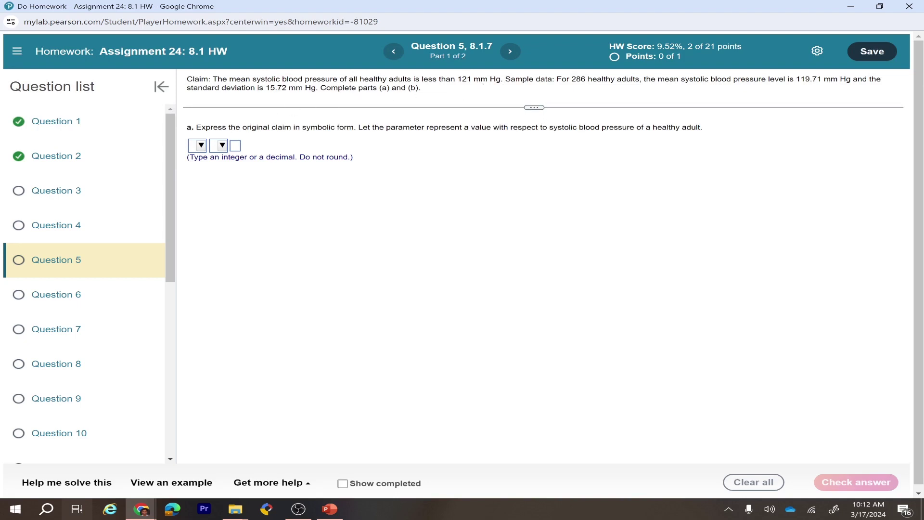
{"action": "left_click", "coordinate": [199, 147]}
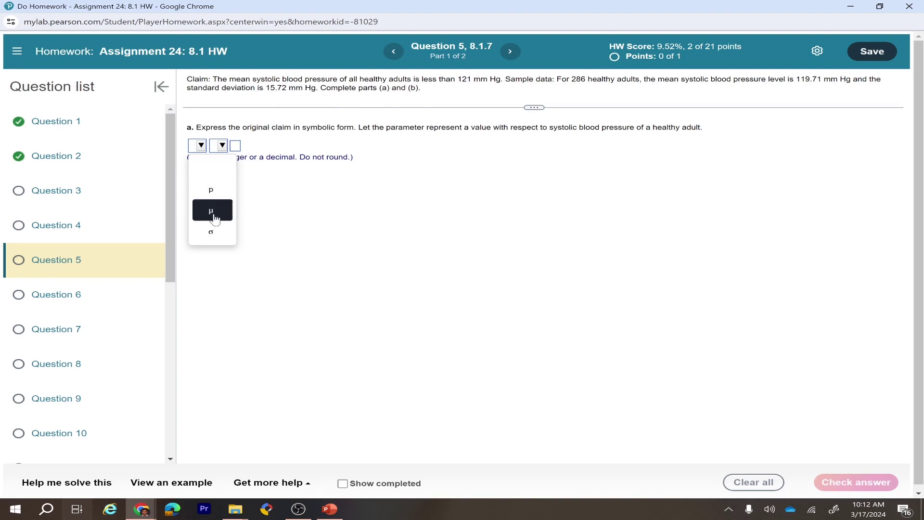
{"action": "left_click", "coordinate": [215, 219]}
{"action": "left_click", "coordinate": [219, 145]}
{"action": "left_click", "coordinate": [233, 188]}
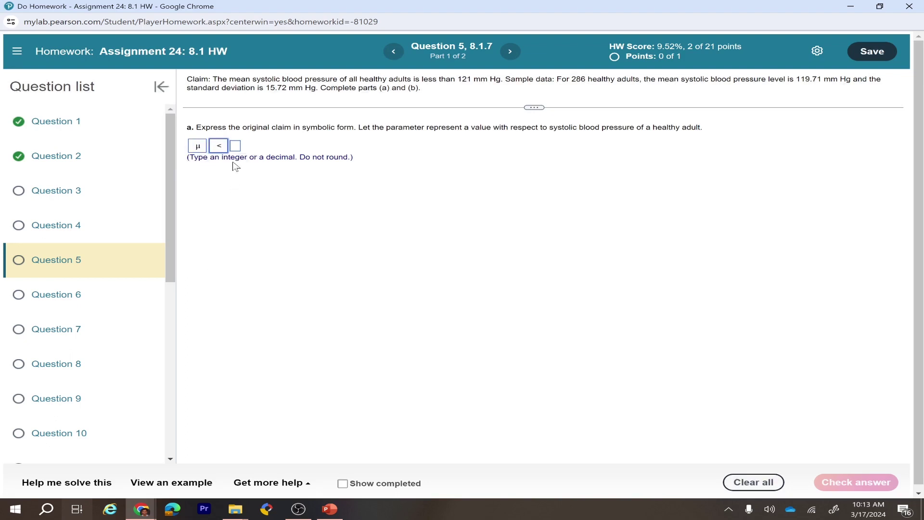
{"action": "left_click", "coordinate": [236, 146]}
{"action": "type", "text": "121"}
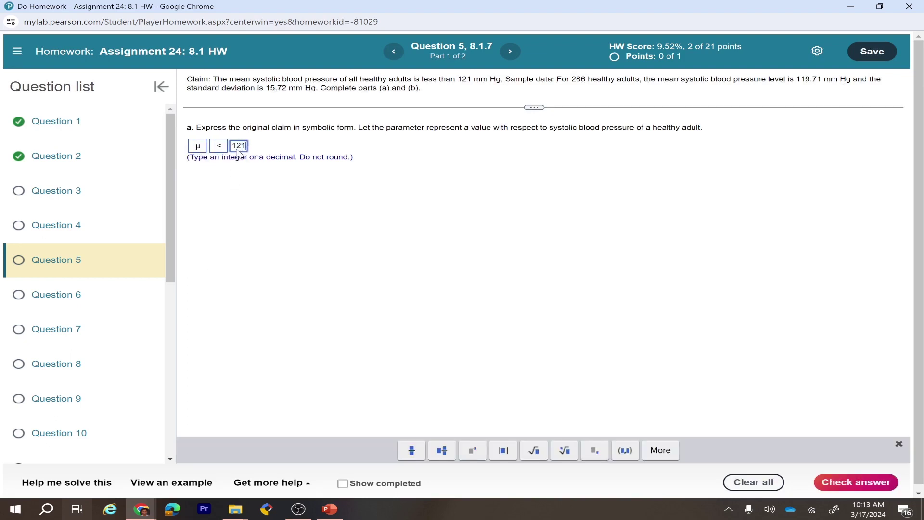
{"action": "left_click", "coordinate": [843, 480]}
{"action": "left_click", "coordinate": [463, 288]}
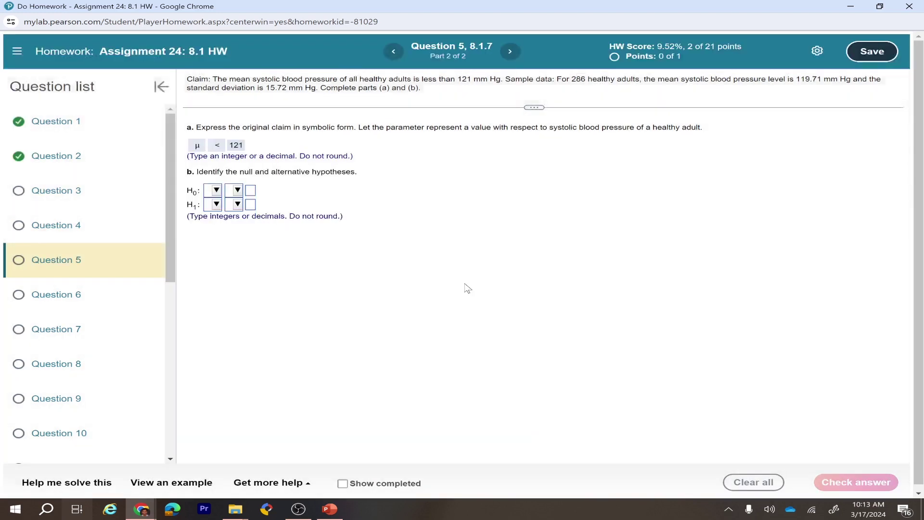
- Enter the null hypothesis H0 in part b as μ = 121
{"action": "left_click", "coordinate": [216, 191]}
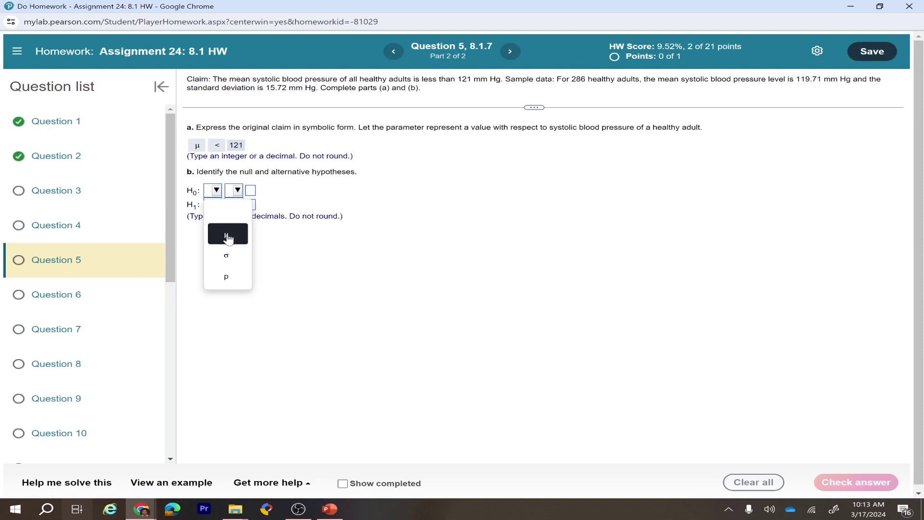
{"action": "left_click", "coordinate": [226, 234]}
{"action": "left_click", "coordinate": [235, 191]}
{"action": "left_click", "coordinate": [246, 234]}
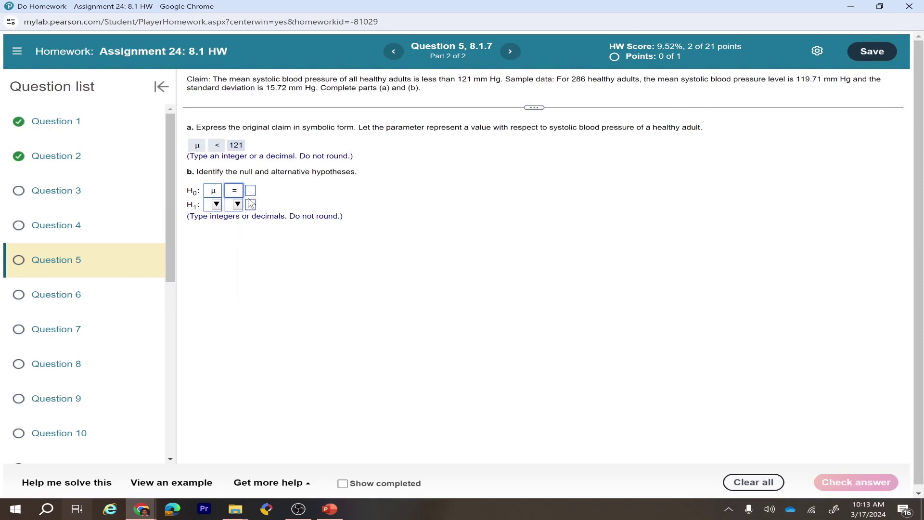
{"action": "left_click", "coordinate": [249, 191]}
{"action": "type", "text": "121"}
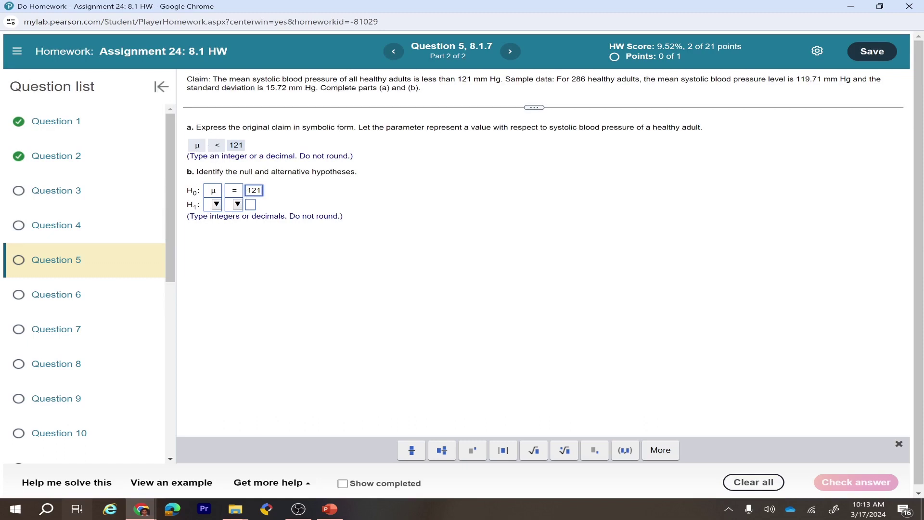
- Enter the alternative hypothesis H1 as μ < 121, check part b and continue to the next question
{"action": "left_click", "coordinate": [217, 205]}
{"action": "left_click", "coordinate": [226, 269]}
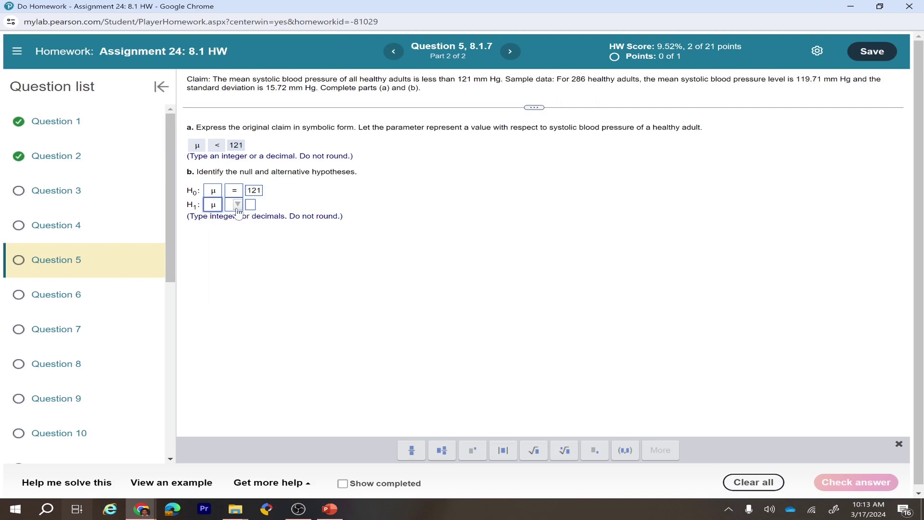
{"action": "left_click", "coordinate": [237, 205]}
{"action": "left_click", "coordinate": [250, 269]}
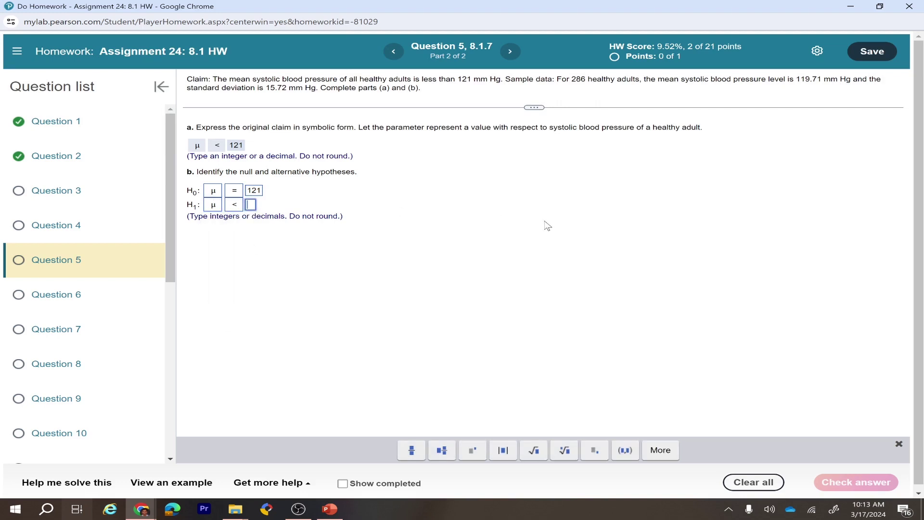
{"action": "type", "text": "121"}
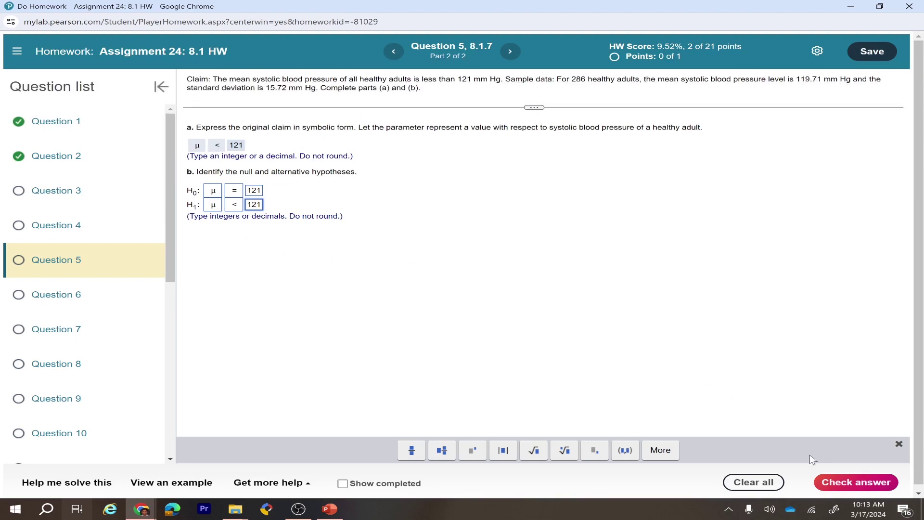
{"action": "left_click", "coordinate": [856, 482]}
{"action": "left_click", "coordinate": [465, 290]}
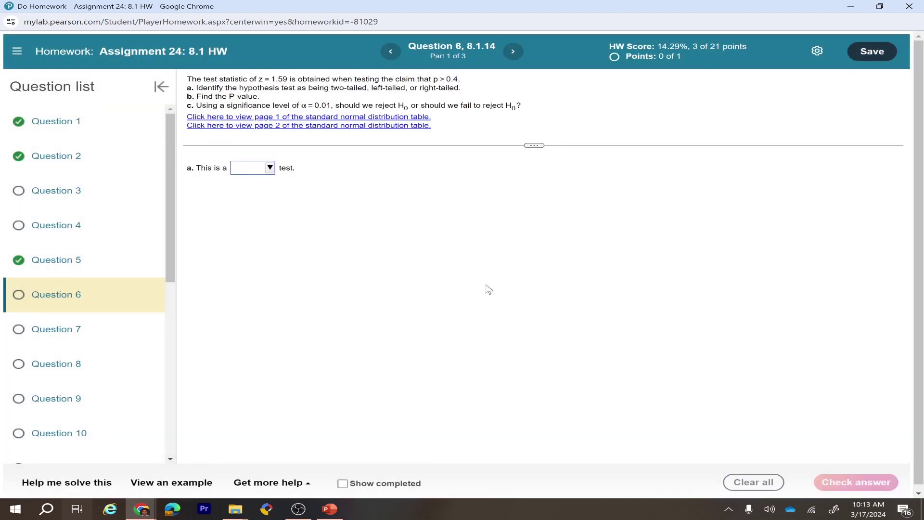
- Open Question 7 and highlight the test statistic and the claim p ≠ 0.236 in its text
{"action": "left_click", "coordinate": [85, 329]}
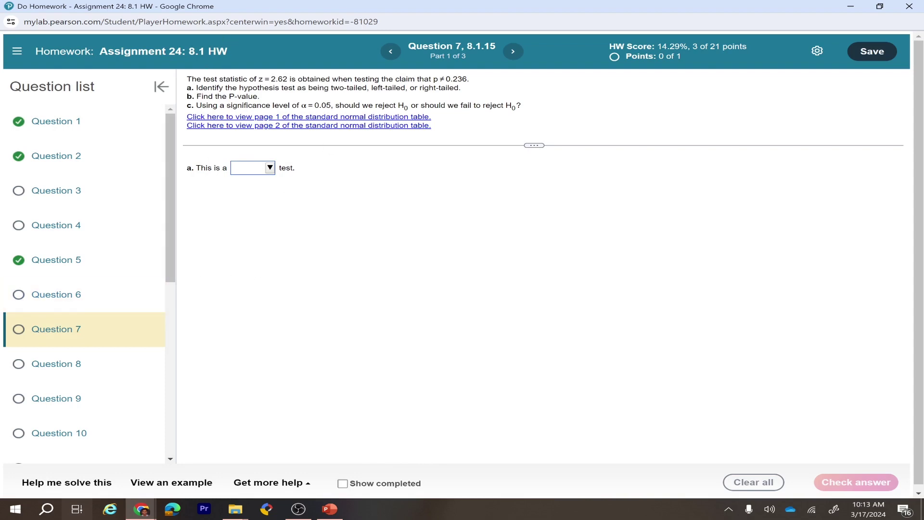
{"action": "double_click", "coordinate": [260, 79]}
{"action": "left_click", "coordinate": [457, 219]}
{"action": "left_click_drag", "start_coordinate": [434, 79], "coordinate": [471, 81]}
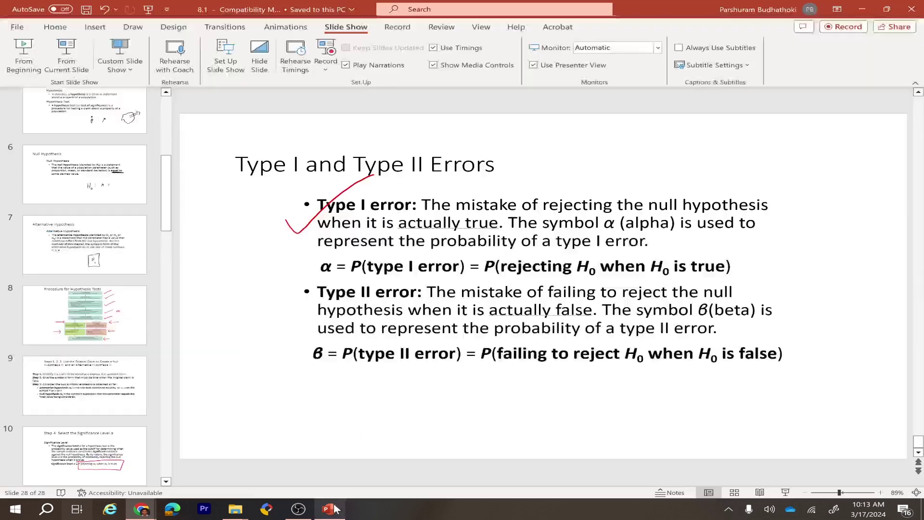
- Switch to the PowerPoint deck and examine slide 17 on two-tailed, left-tailed and right-tailed tests
{"action": "left_click", "coordinate": [330, 508]}
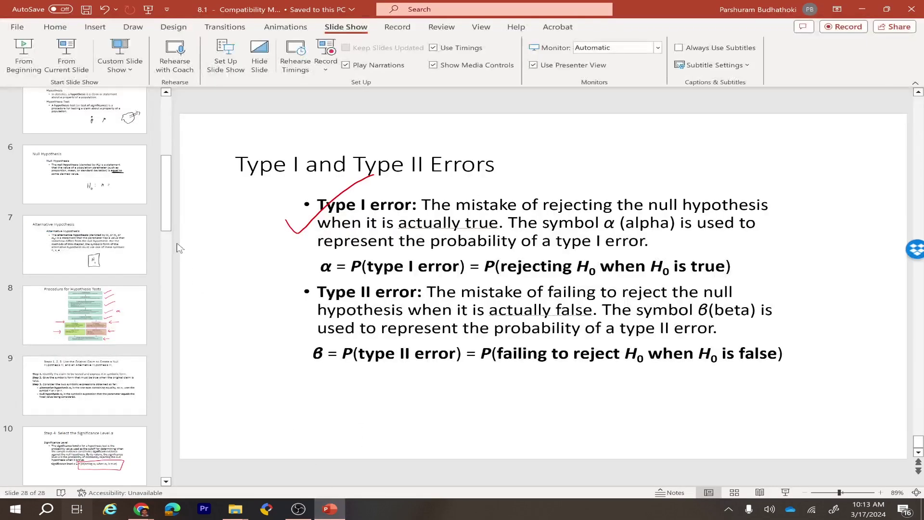
{"action": "left_click_drag", "start_coordinate": [173, 221], "coordinate": [131, 350]}
{"action": "left_click", "coordinate": [131, 350]}
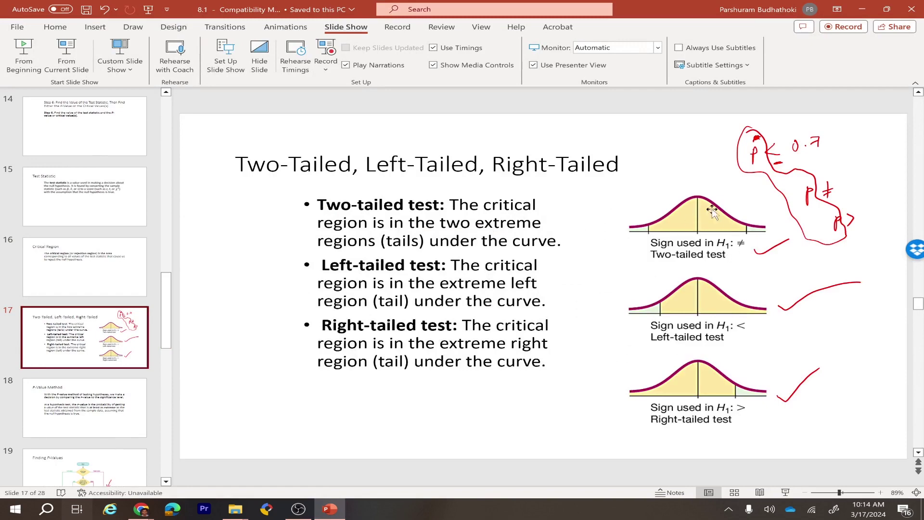
- Return to the homework window in Chrome, answer part a of Question 7 as two-tailed, check it and continue to part b
{"action": "mouse_move", "coordinate": [141, 509]}
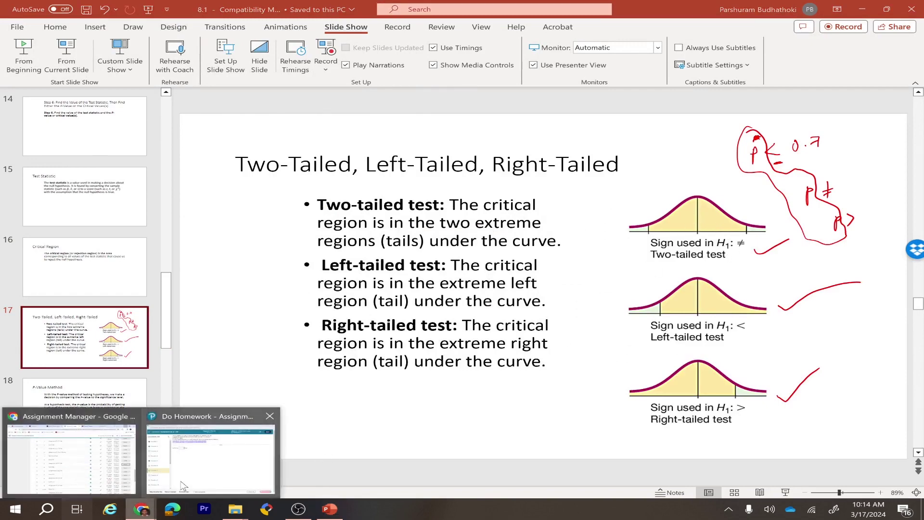
{"action": "left_click", "coordinate": [211, 450]}
{"action": "left_click", "coordinate": [253, 169]}
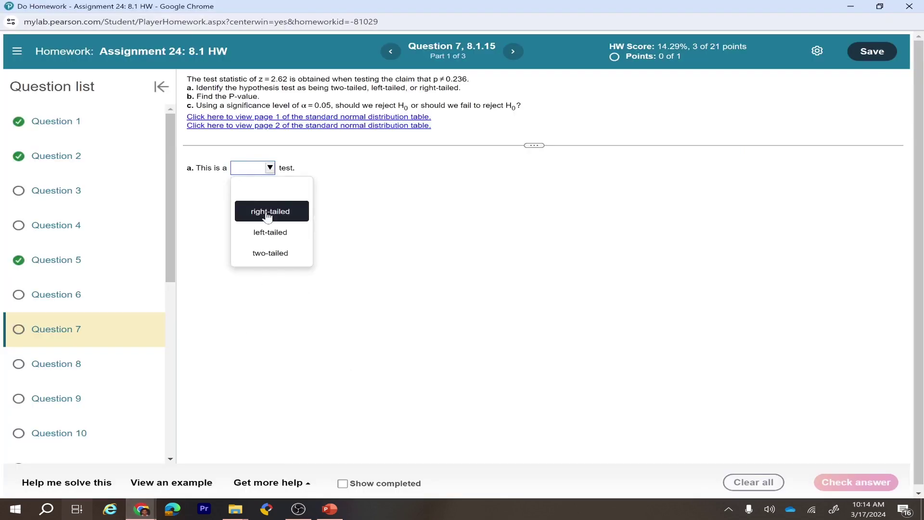
{"action": "left_click", "coordinate": [266, 253]}
{"action": "left_click", "coordinate": [856, 482]}
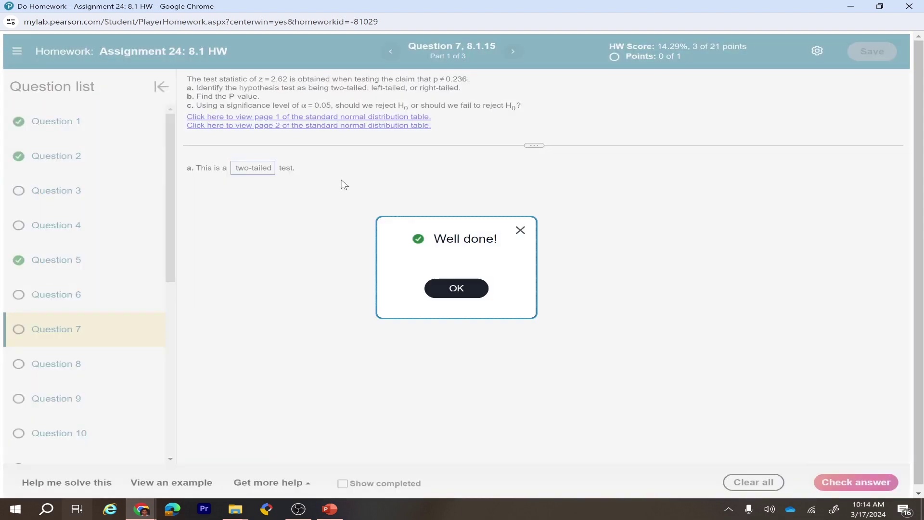
{"action": "left_click", "coordinate": [470, 291]}
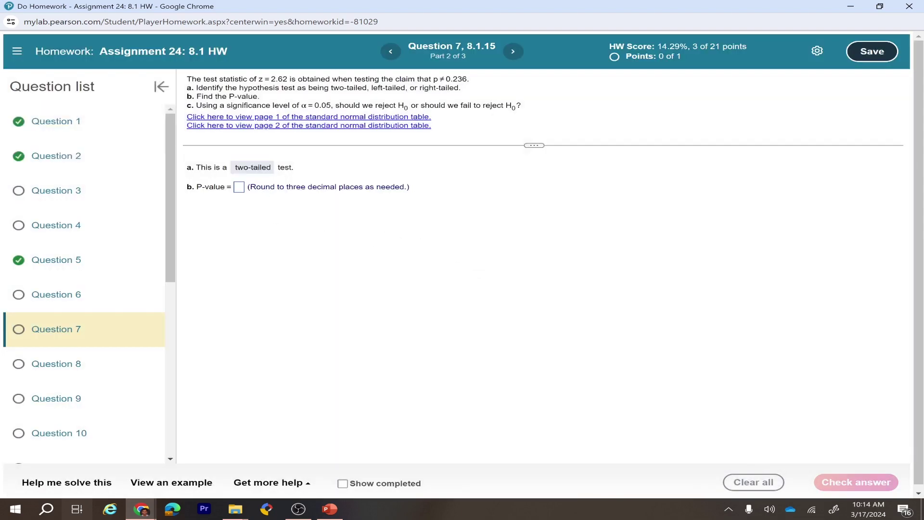
- Open StatCrunch from the homework's help options for the P-value in part b and move its window below the question text
{"action": "left_click", "coordinate": [240, 187]}
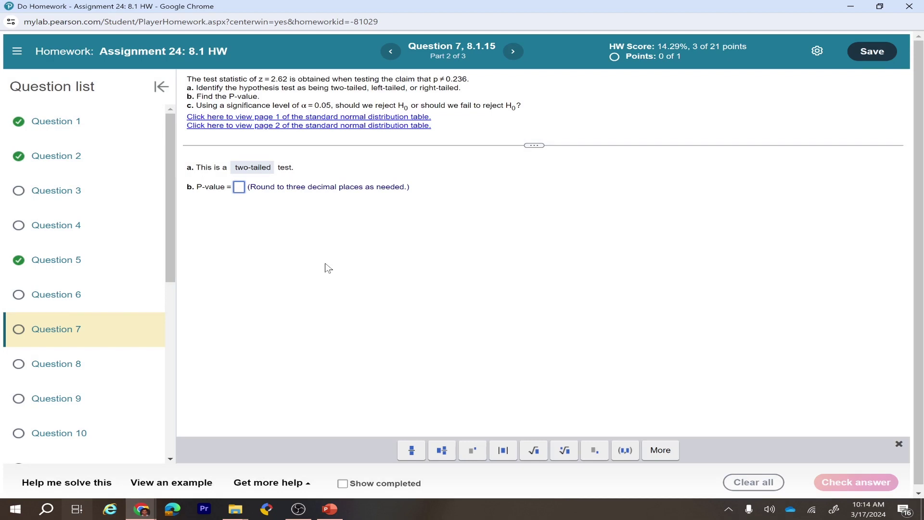
{"action": "left_click_drag", "start_coordinate": [261, 82], "coordinate": [264, 81]}
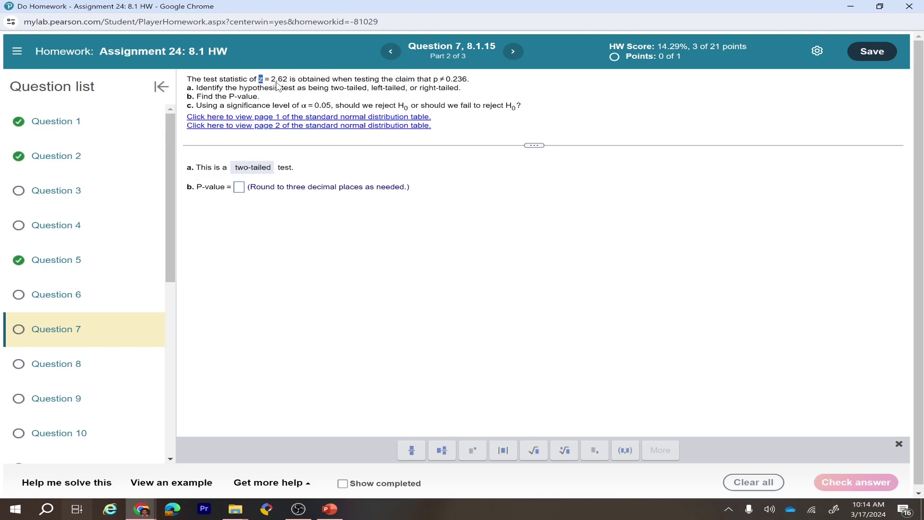
{"action": "left_click", "coordinate": [239, 186]}
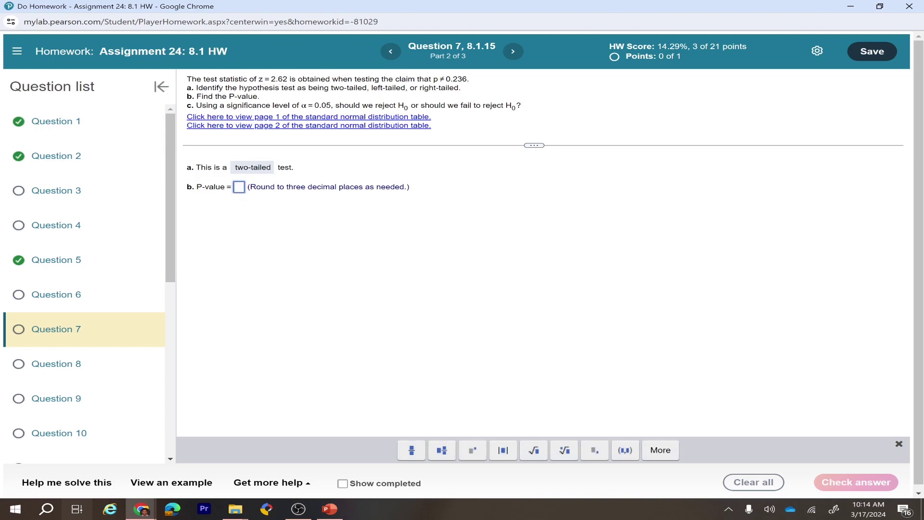
{"action": "left_click", "coordinate": [267, 482]}
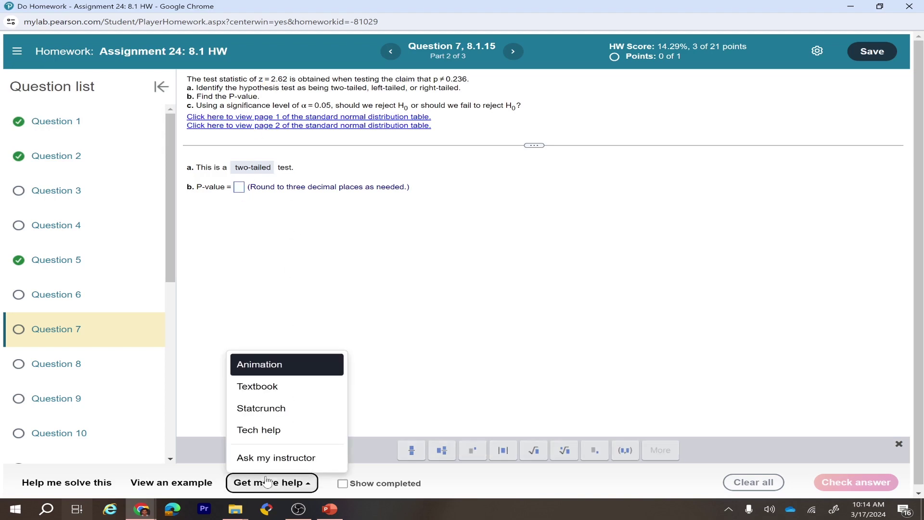
{"action": "left_click", "coordinate": [264, 414]}
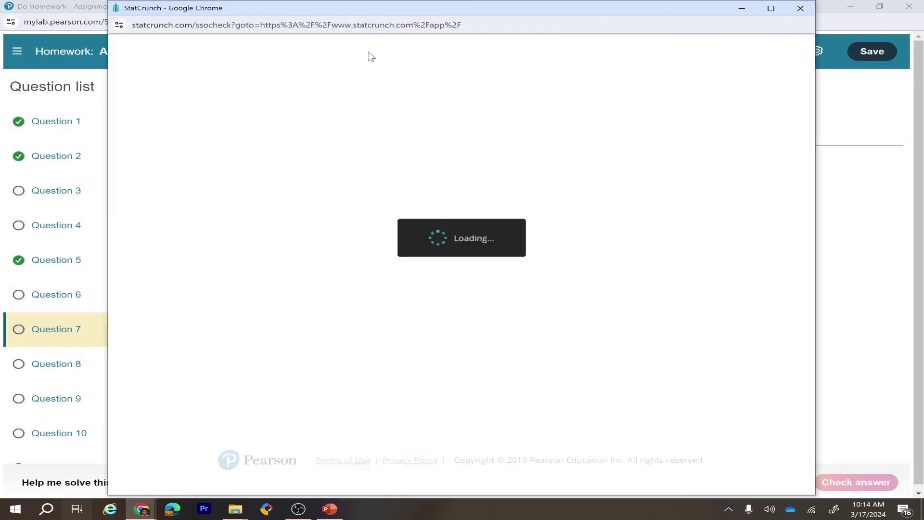
{"action": "left_click_drag", "start_coordinate": [378, 2], "coordinate": [379, 126]}
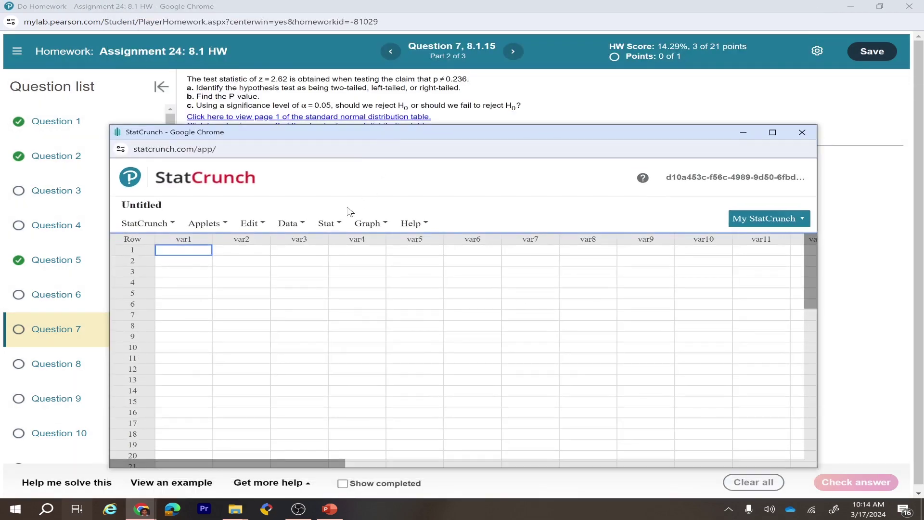
- Open StatCrunch's Normal calculator and move the StatCrunch window so the whole Question 7 text is uncovered
{"action": "left_click", "coordinate": [326, 224]}
{"action": "mouse_move", "coordinate": [347, 243]}
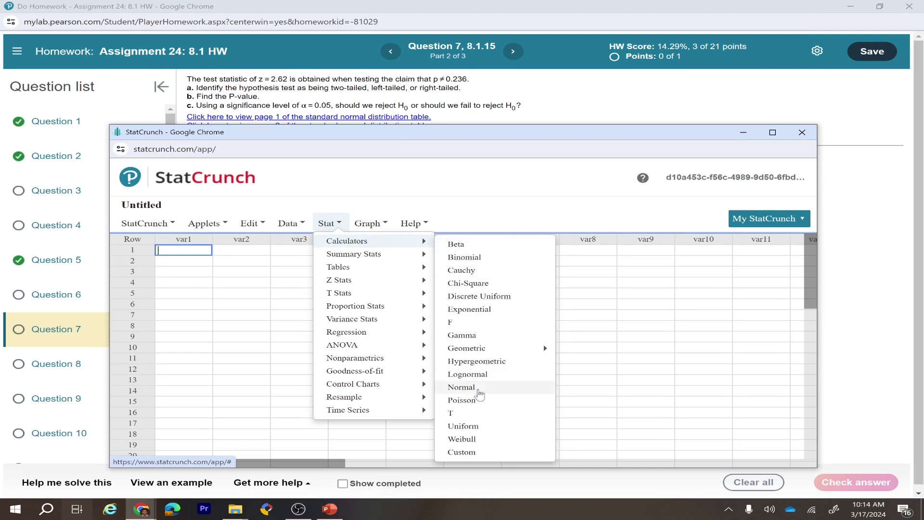
{"action": "left_click", "coordinate": [461, 387]}
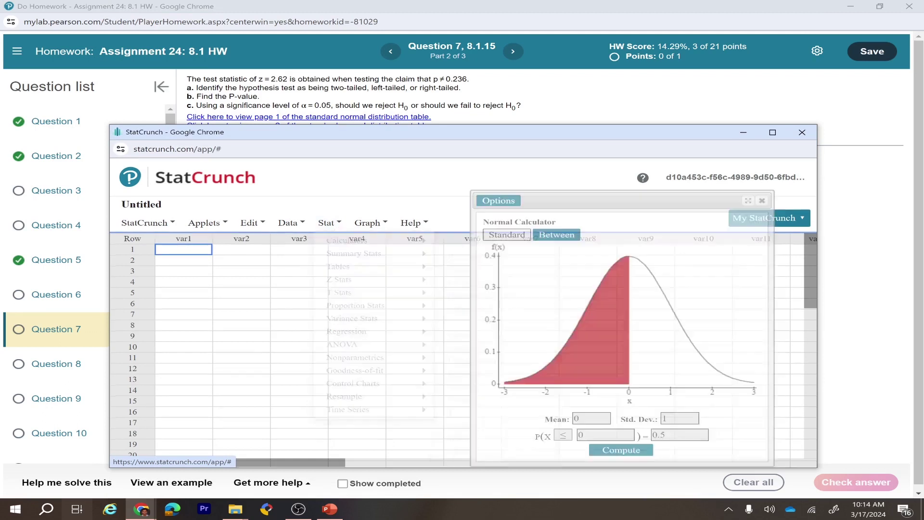
{"action": "left_click_drag", "start_coordinate": [421, 127], "coordinate": [361, 133]}
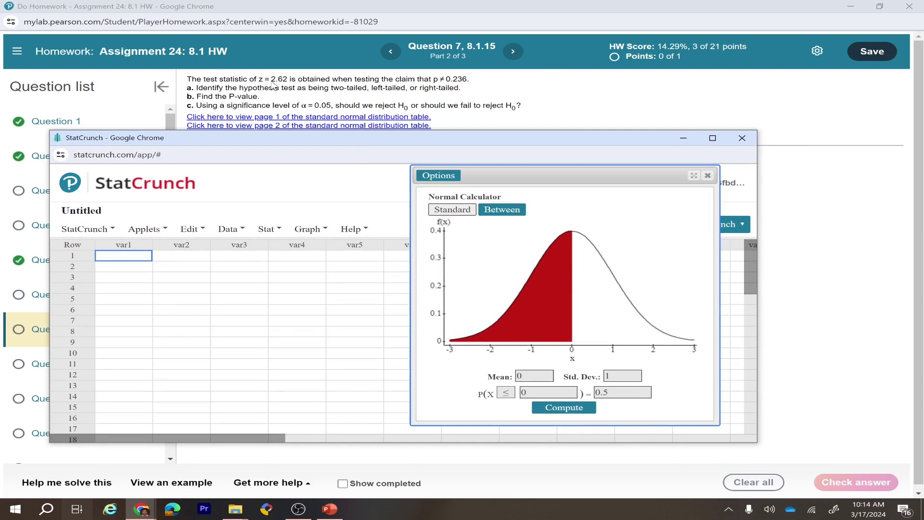
- Compute the right-tail probability P(X ≥ 2.62) with the Normal calculator and shift the StatCrunch window slightly aside
{"action": "left_click", "coordinate": [505, 393]}
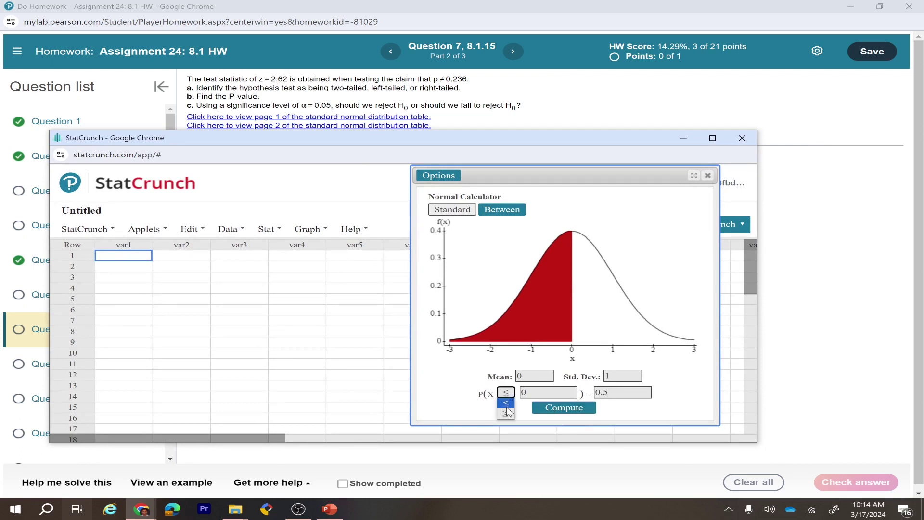
{"action": "left_click", "coordinate": [505, 413]}
{"action": "left_click", "coordinate": [529, 392]}
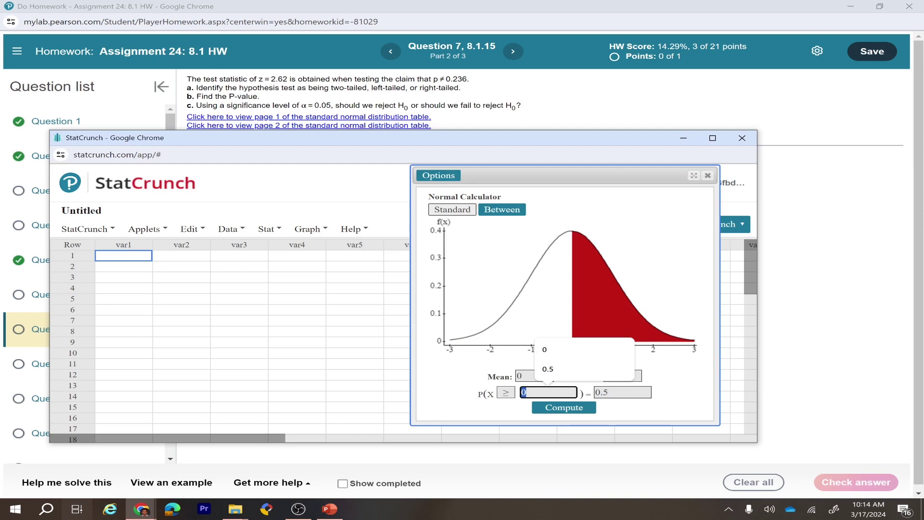
{"action": "type", "text": "2.62"}
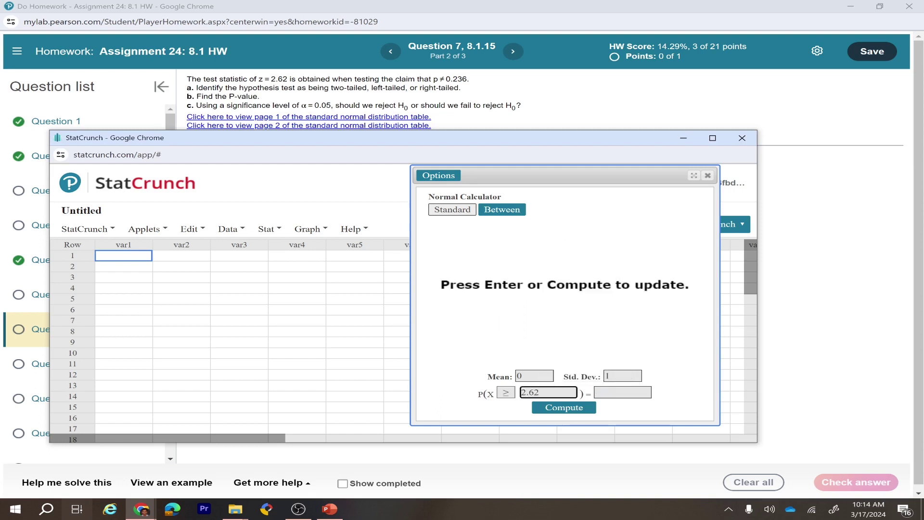
{"action": "left_click", "coordinate": [572, 409]}
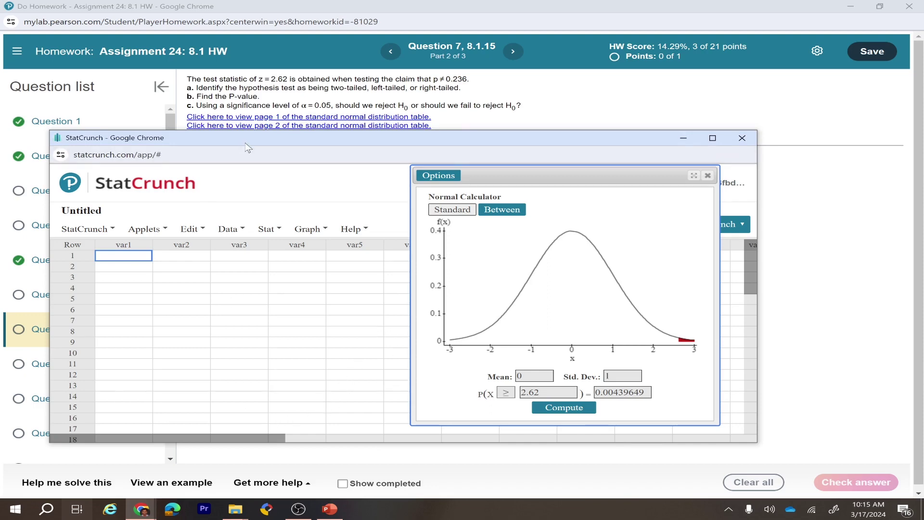
{"action": "left_click_drag", "start_coordinate": [244, 145], "coordinate": [221, 144]}
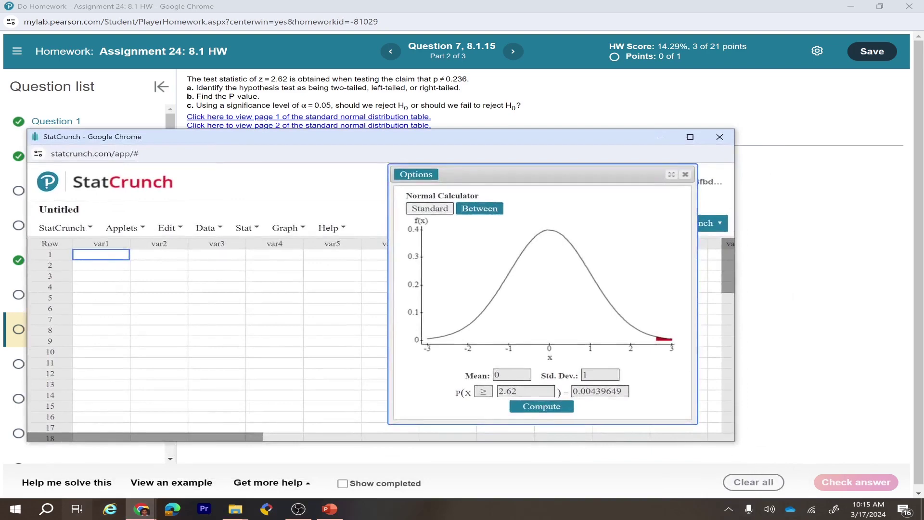
- Open the Windows Calculator and multiply the one-tail probability 0.00439649 by 2
{"action": "left_click", "coordinate": [47, 509]}
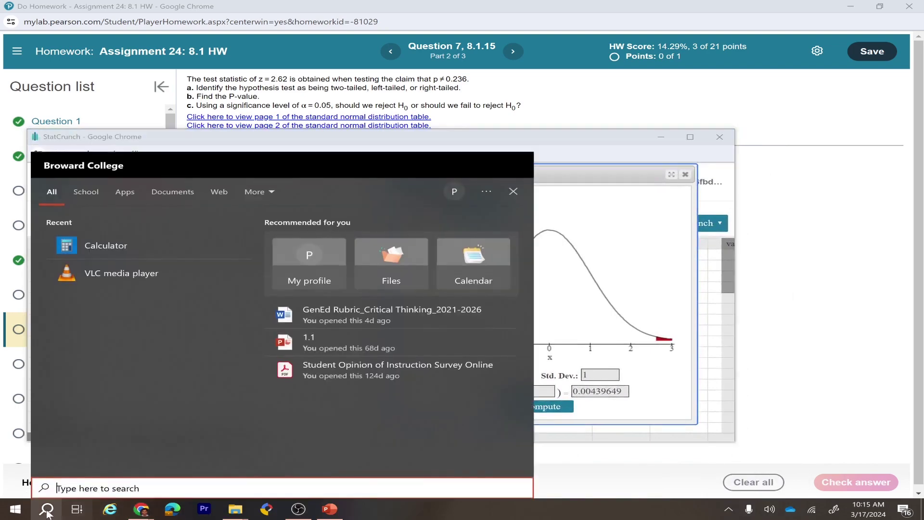
{"action": "left_click", "coordinate": [126, 255]}
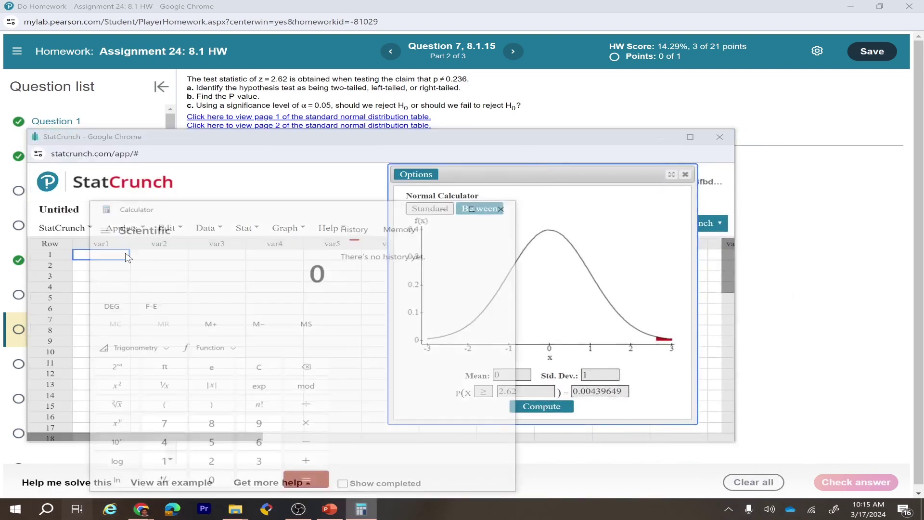
{"action": "left_click", "coordinate": [251, 485]}
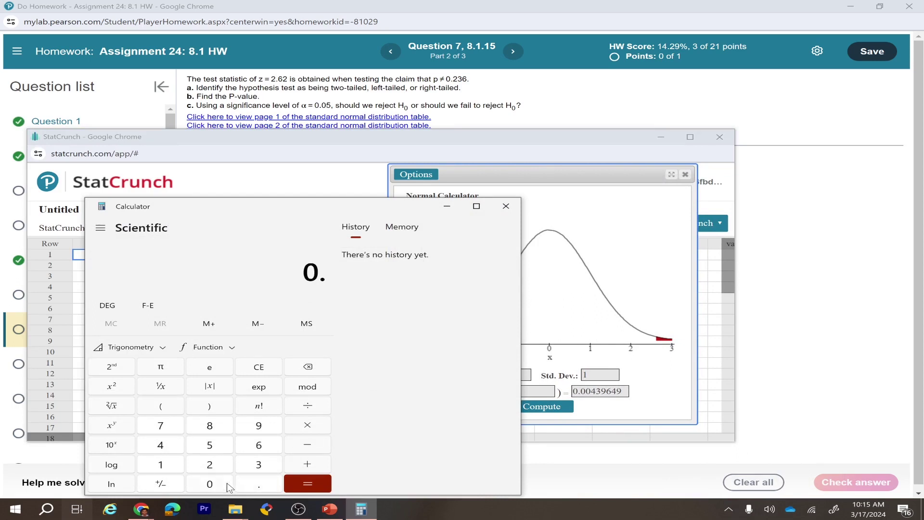
{"action": "left_click", "coordinate": [216, 487]}
{"action": "left_click", "coordinate": [210, 483]}
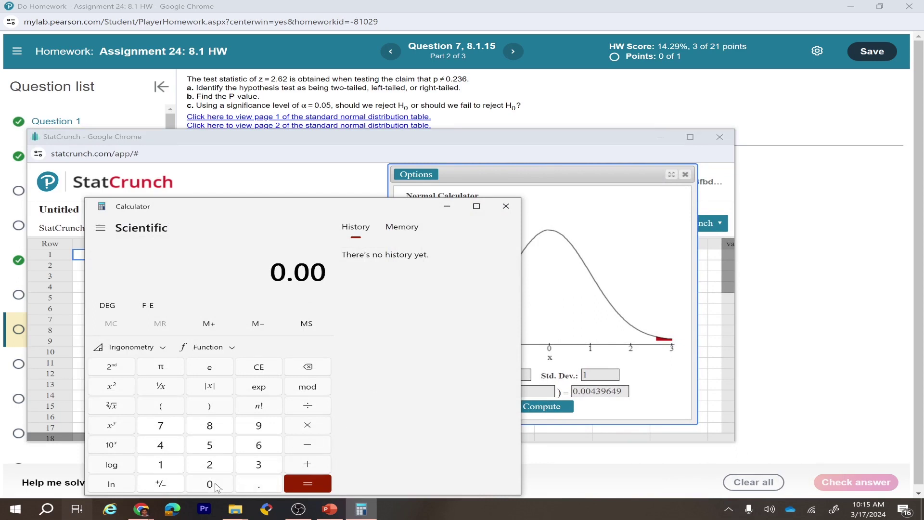
{"action": "left_click", "coordinate": [162, 448]}
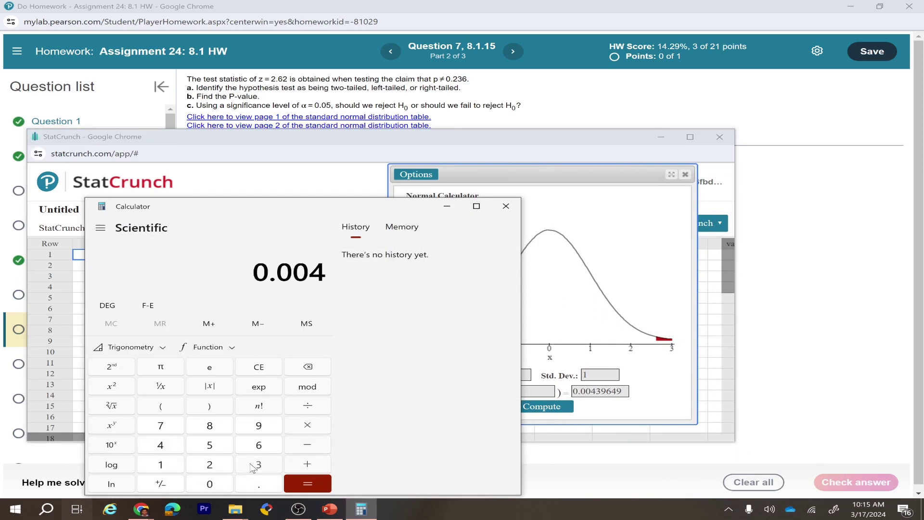
{"action": "left_click", "coordinate": [252, 466]}
{"action": "left_click", "coordinate": [264, 433]}
{"action": "left_click", "coordinate": [260, 448]}
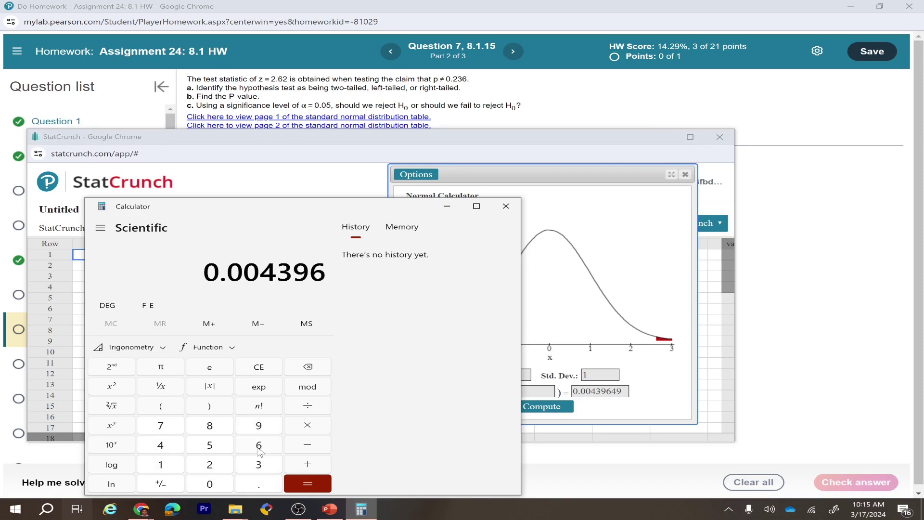
{"action": "left_click", "coordinate": [163, 445]}
{"action": "left_click", "coordinate": [260, 428]}
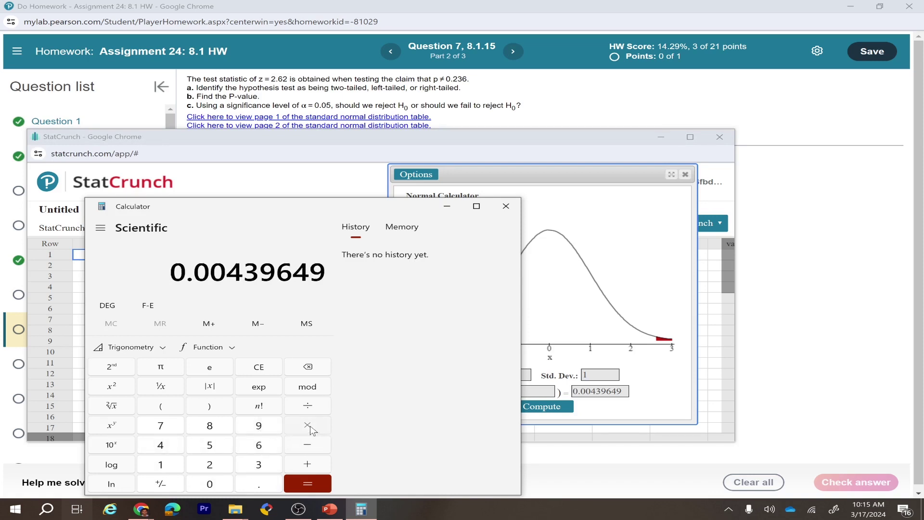
{"action": "left_click", "coordinate": [308, 426]}
{"action": "left_click", "coordinate": [220, 467]}
{"action": "left_click", "coordinate": [305, 482]}
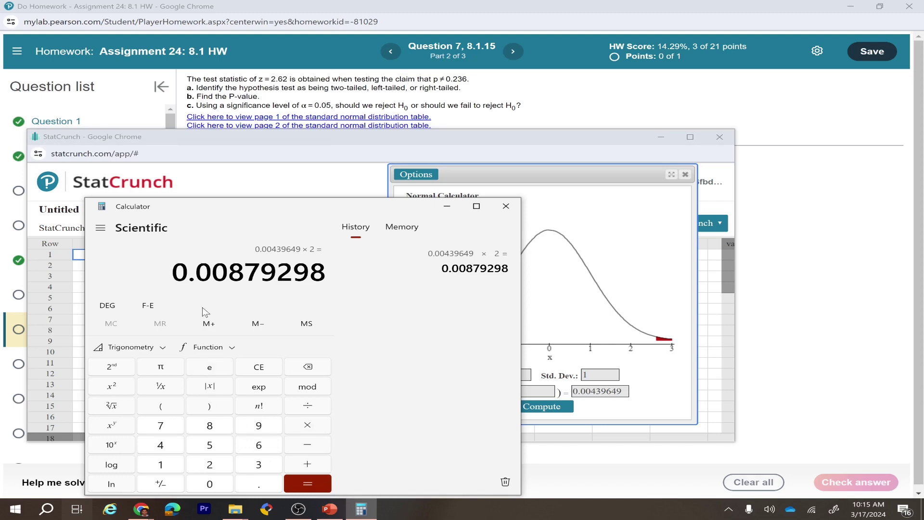
- Uncover the part b answer field, enter .009 as the P-value, check it and continue to part c
{"action": "left_click", "coordinate": [261, 136]}
{"action": "left_click_drag", "start_coordinate": [261, 136], "coordinate": [282, 233]}
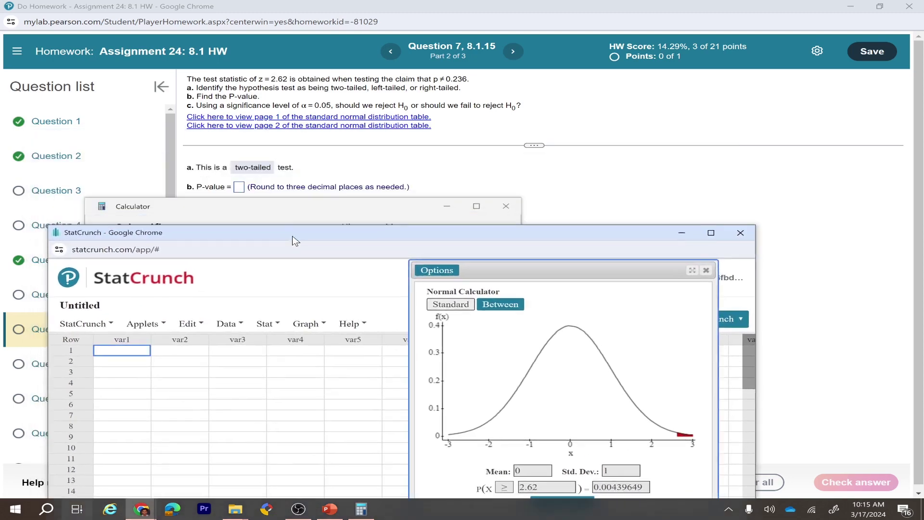
{"action": "left_click", "coordinate": [274, 214]}
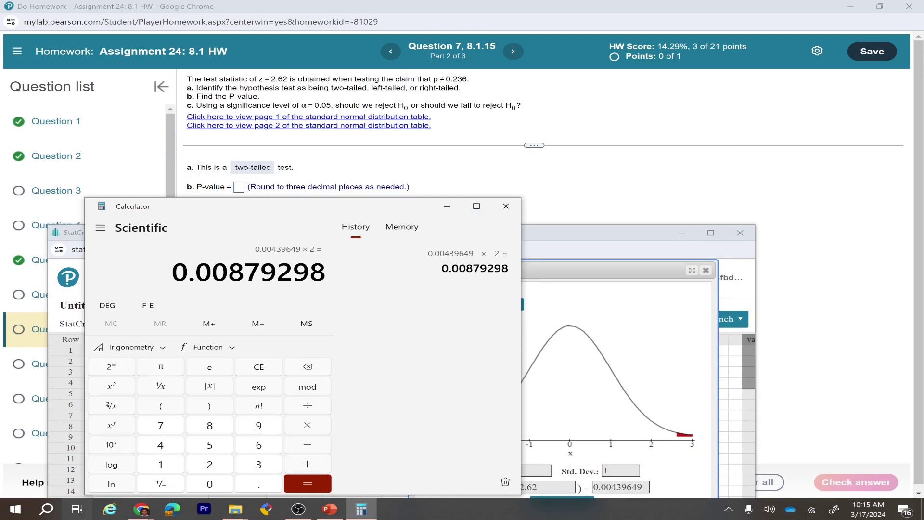
{"action": "left_click", "coordinate": [239, 187]}
{"action": "type", "text": ".0"}
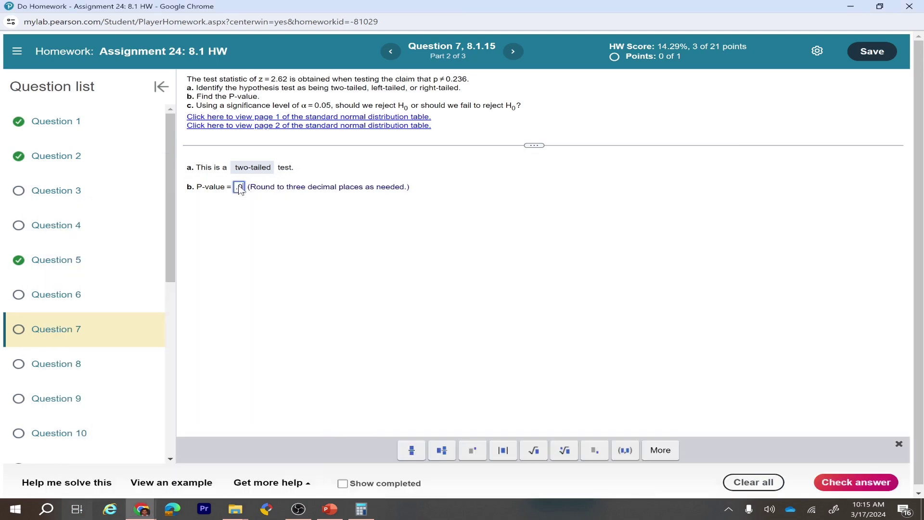
{"action": "type", "text": "09"}
{"action": "left_click", "coordinate": [856, 481]}
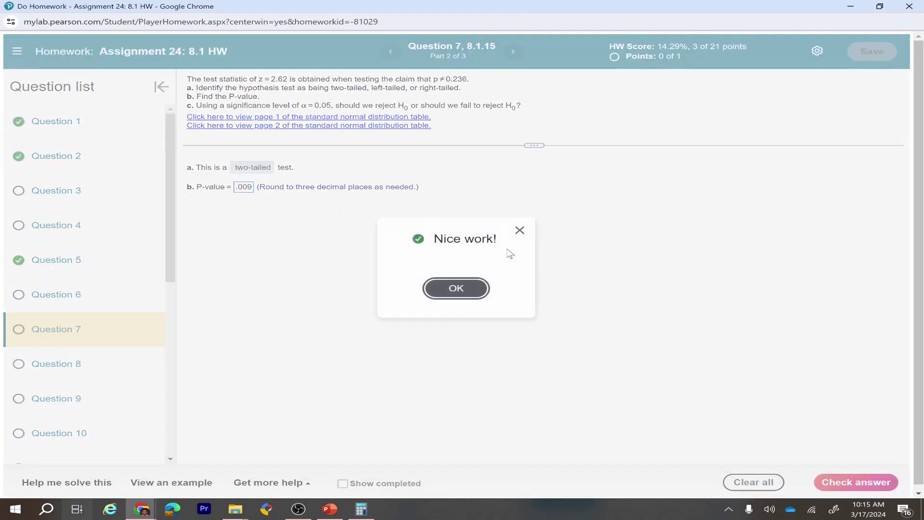
{"action": "left_click", "coordinate": [458, 287]}
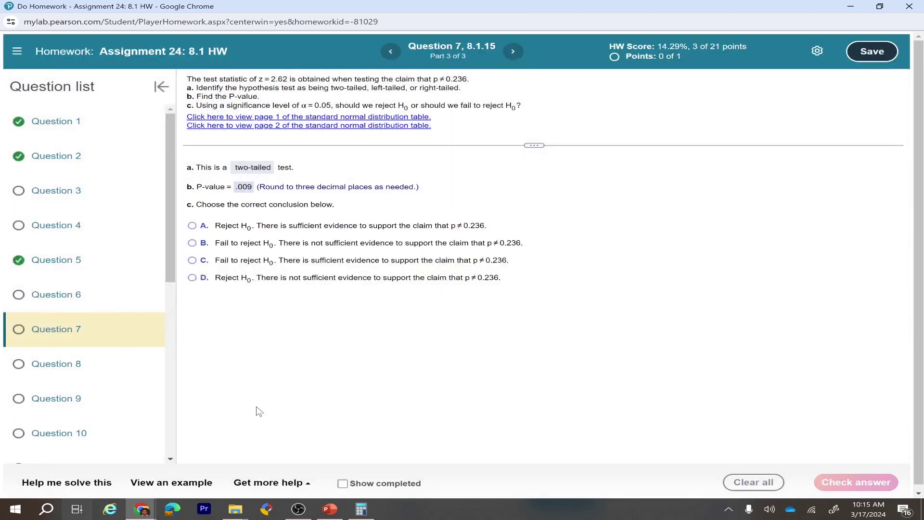
- Switch to the PowerPoint deck and open slide 22 on the decision criteria for the P-value method
{"action": "left_click", "coordinate": [330, 509]}
{"action": "left_click_drag", "start_coordinate": [169, 342], "coordinate": [166, 393]}
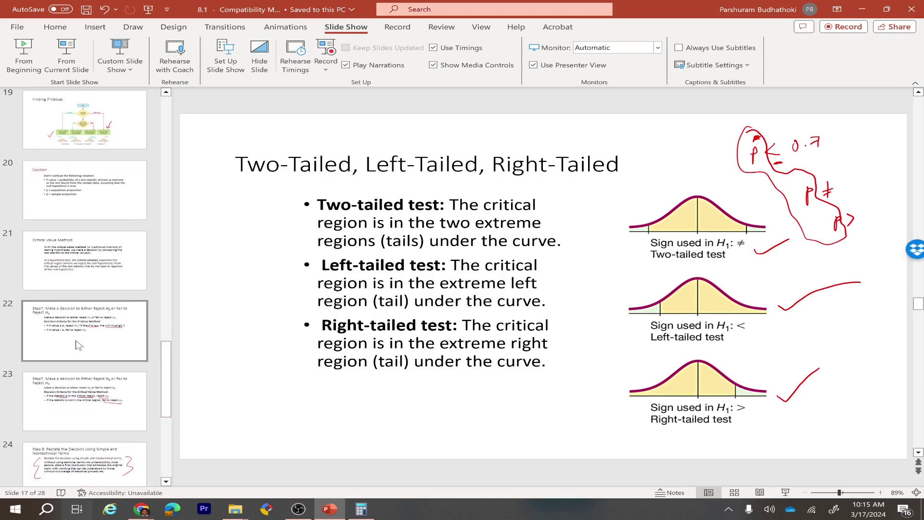
{"action": "left_click", "coordinate": [107, 341]}
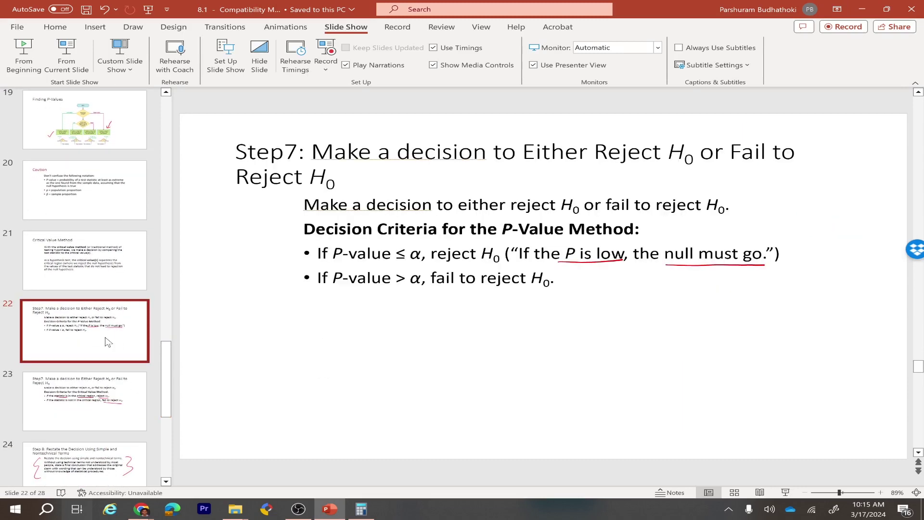
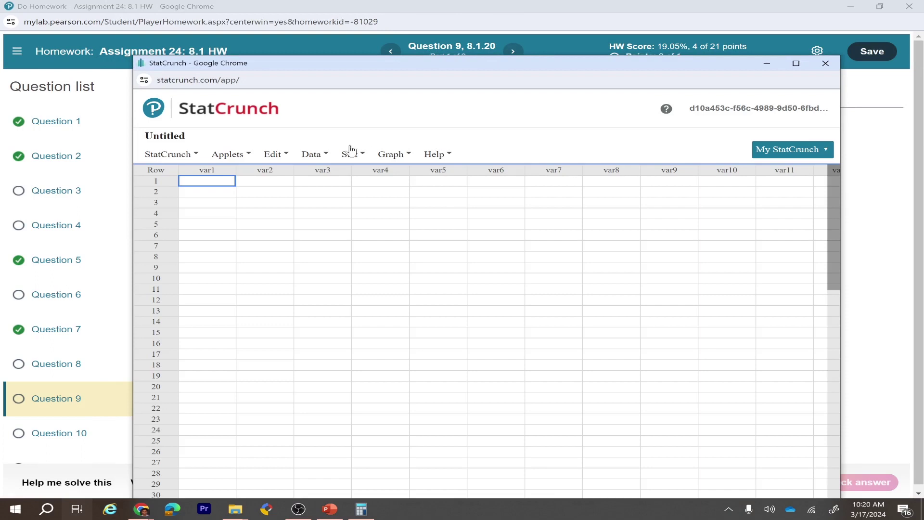
- In StatCrunch for Question 9, use the Normal calculator to find the critical value with a right-tail (≥) probability of 0.05
{"action": "left_click", "coordinate": [350, 153]}
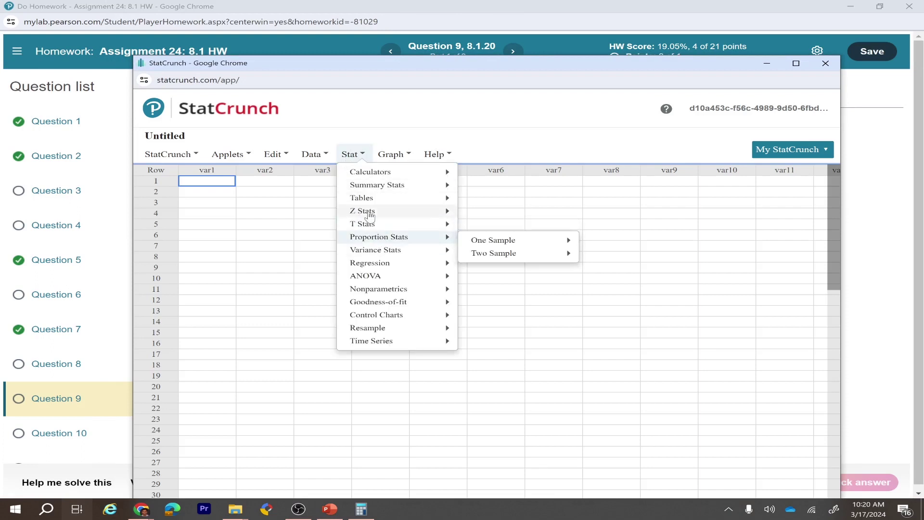
{"action": "mouse_move", "coordinate": [371, 172]}
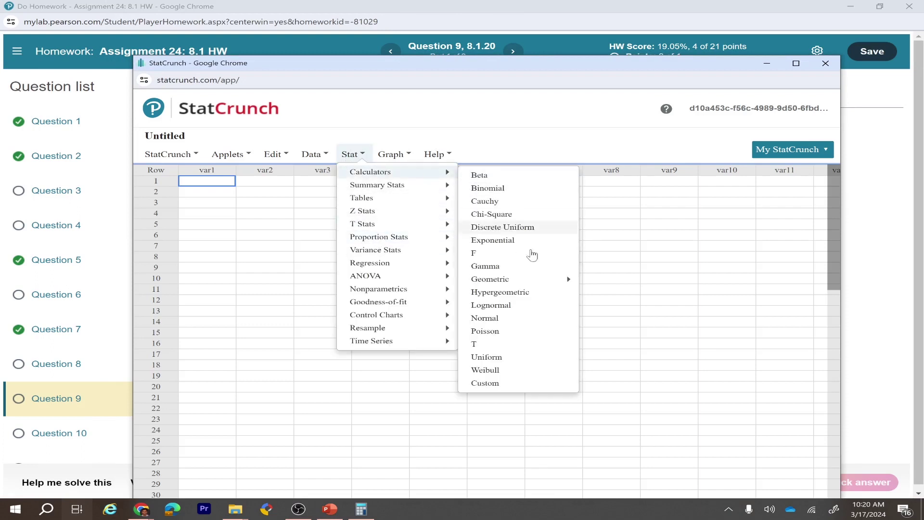
{"action": "left_click", "coordinate": [505, 322]}
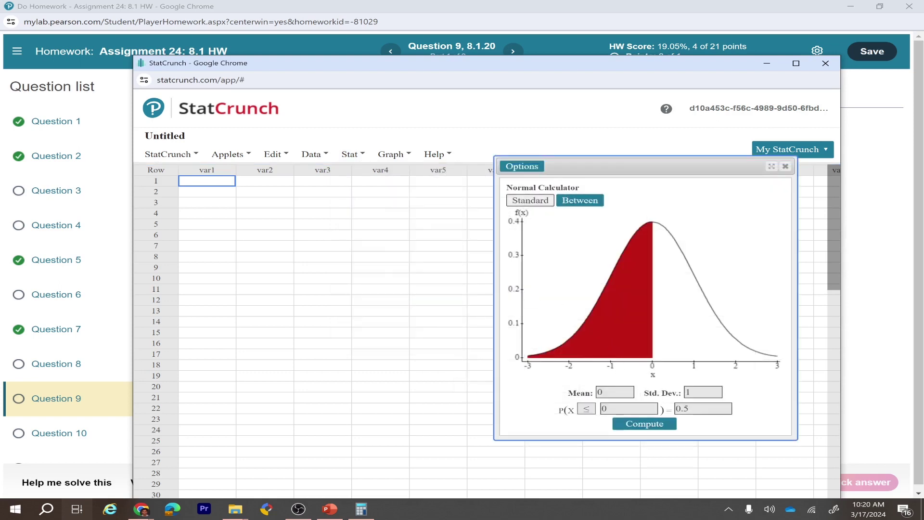
{"action": "left_click", "coordinate": [587, 408]}
{"action": "left_click", "coordinate": [585, 429]}
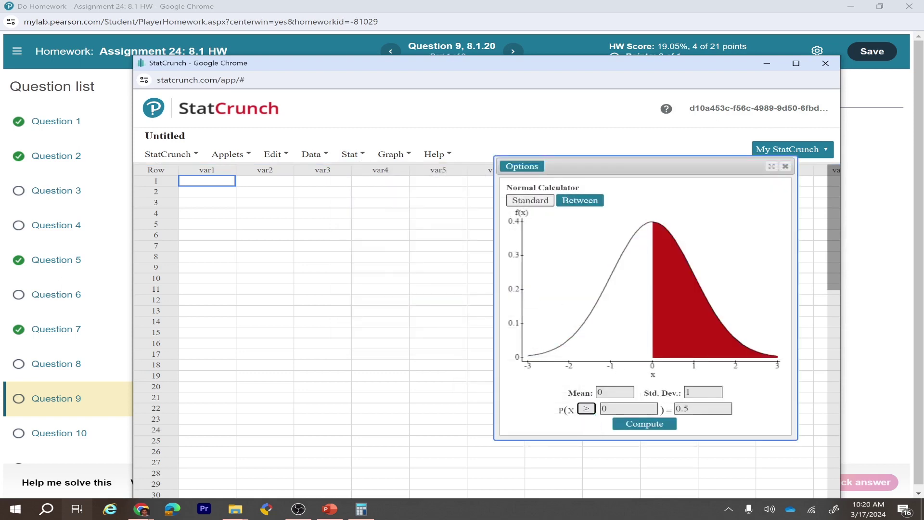
{"action": "double_click", "coordinate": [621, 408]}
{"action": "key", "text": "BackSpace"}
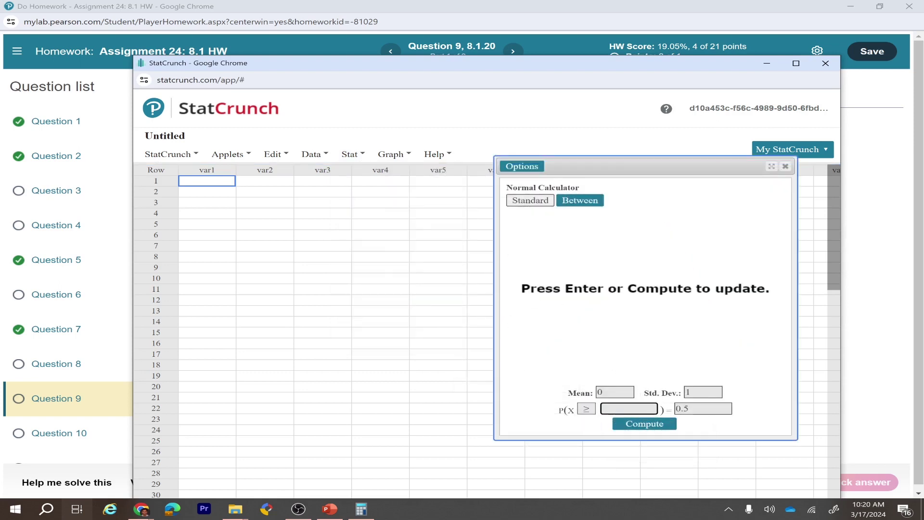
{"action": "left_click", "coordinate": [689, 408]}
{"action": "key", "text": "BackSpace"}
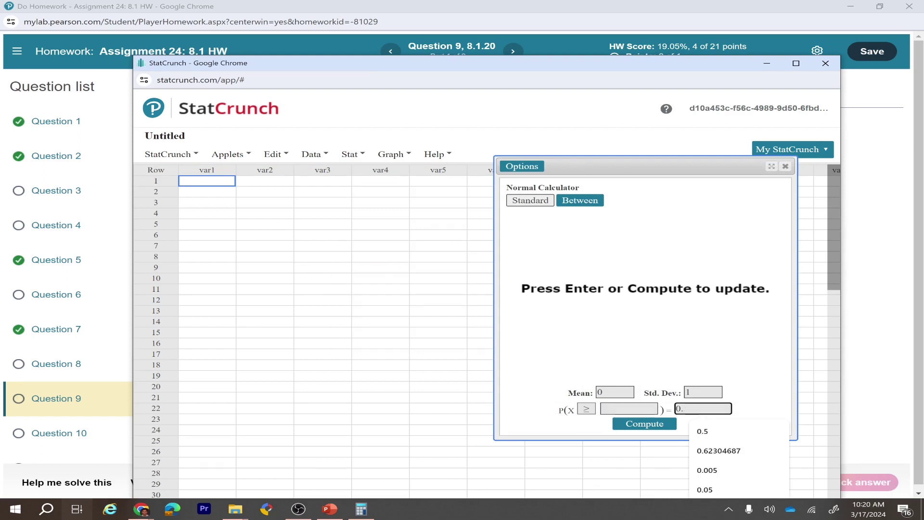
{"action": "type", "text": "05"}
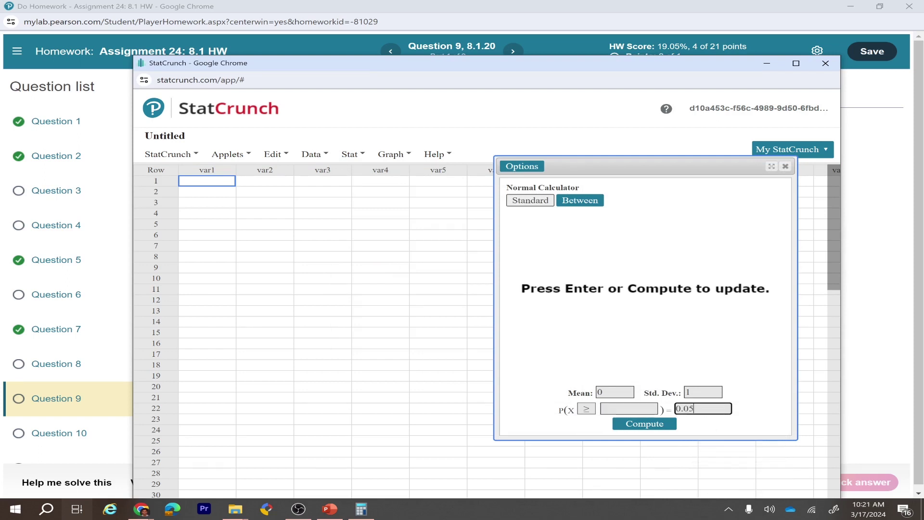
{"action": "key", "text": "Return"}
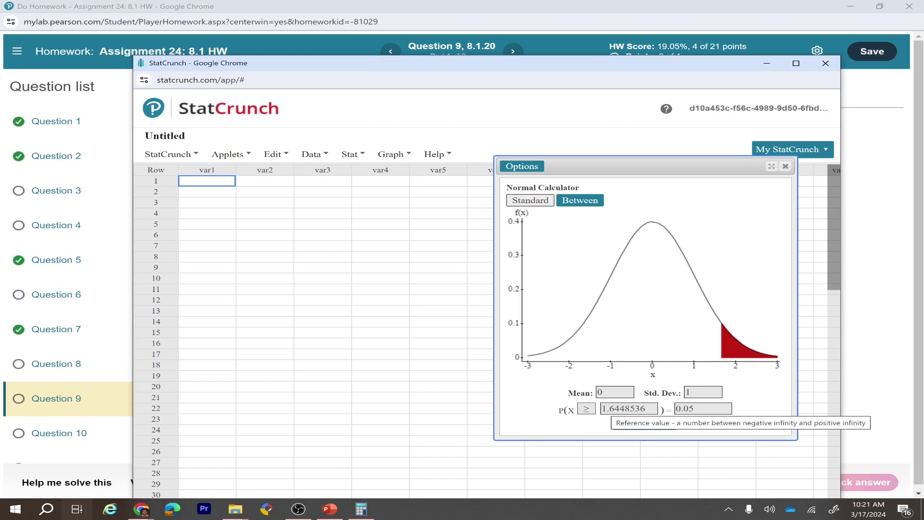
{"action": "left_click_drag", "start_coordinate": [451, 67], "coordinate": [427, 88]}
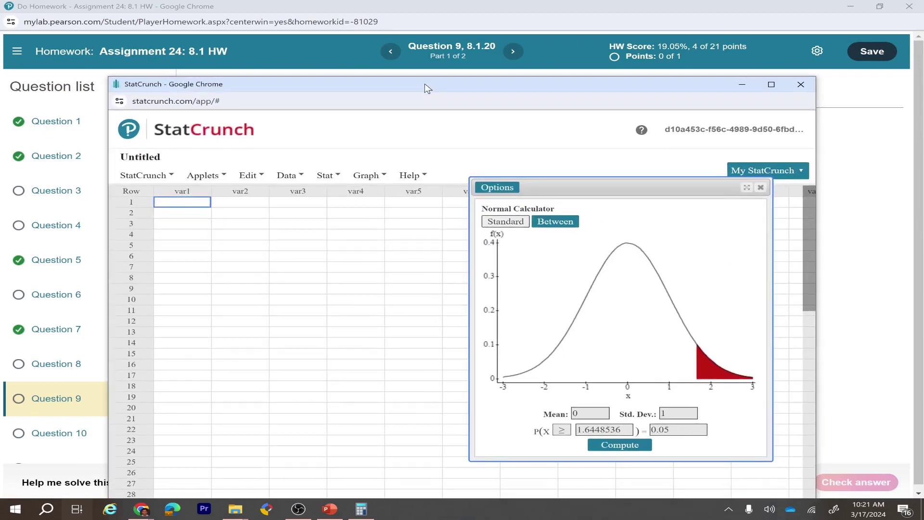
- In StatCrunch's Normal calculator, compute the critical value for a left-tail (≤) probability of 0.05
{"action": "left_click", "coordinate": [562, 429]}
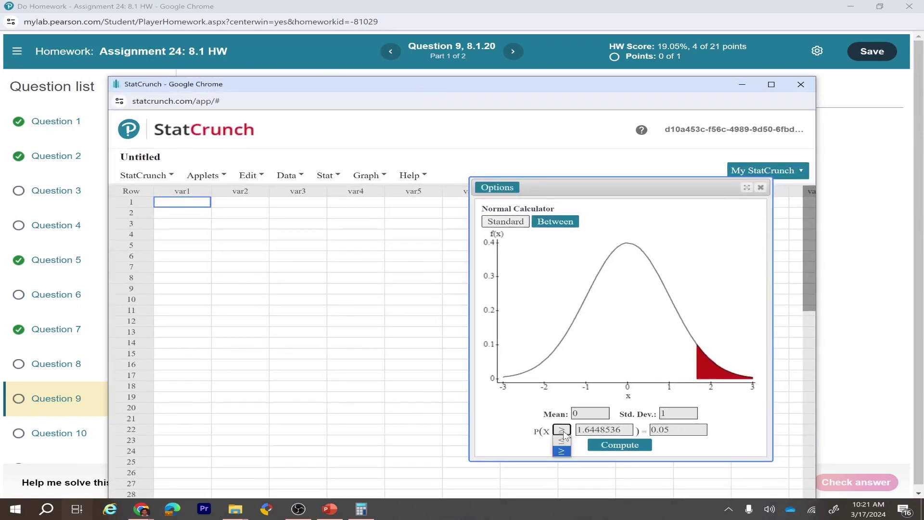
{"action": "left_click", "coordinate": [561, 441]}
{"action": "double_click", "coordinate": [599, 429]}
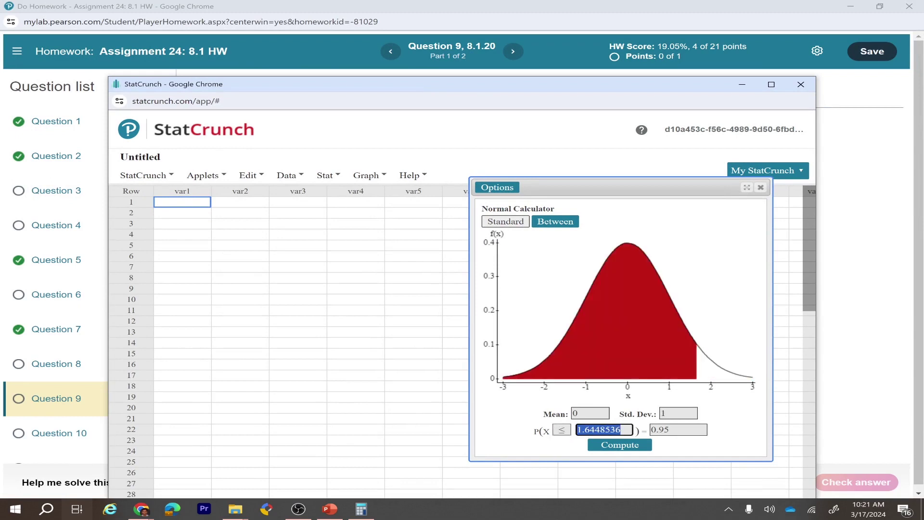
{"action": "key", "text": "BackSpace"}
{"action": "key", "text": "Tab"}
{"action": "type", "text": "0."}
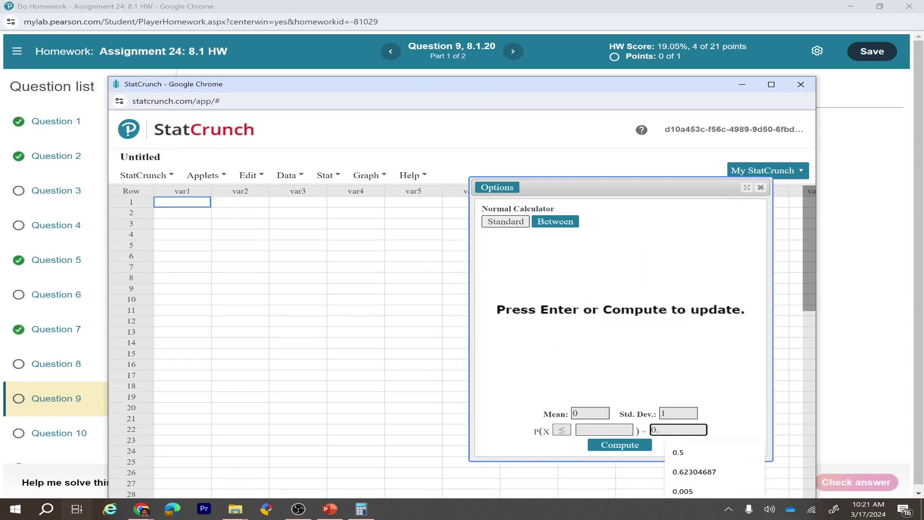
{"action": "type", "text": "0"}
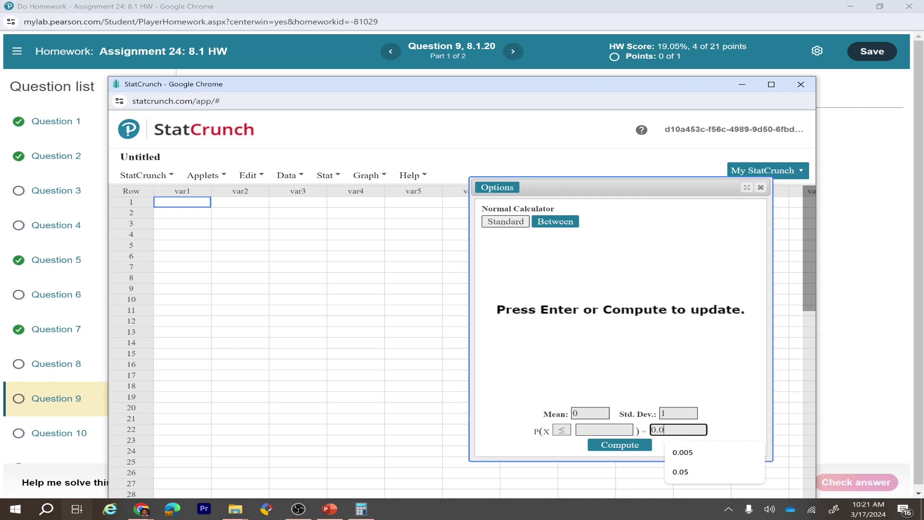
{"action": "type", "text": "5"}
{"action": "left_click", "coordinate": [626, 445]}
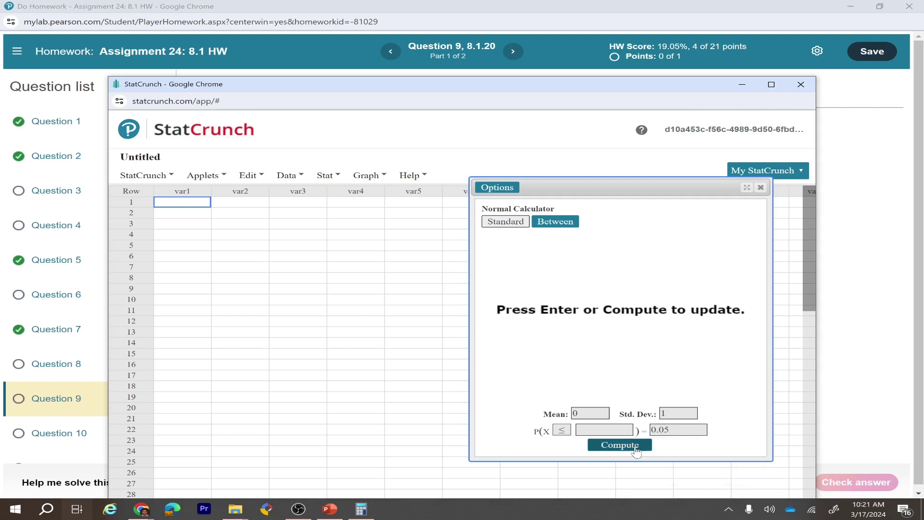
- Back in the homework, answer part a with two critical values, lower −1.64 and upper 1.64, check it and continue to part b
{"action": "left_click", "coordinate": [845, 346]}
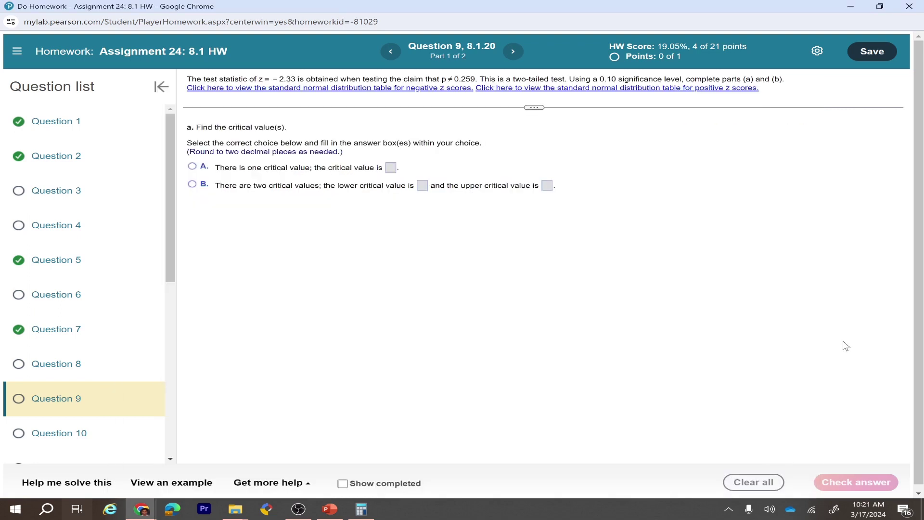
{"action": "left_click", "coordinate": [192, 167]}
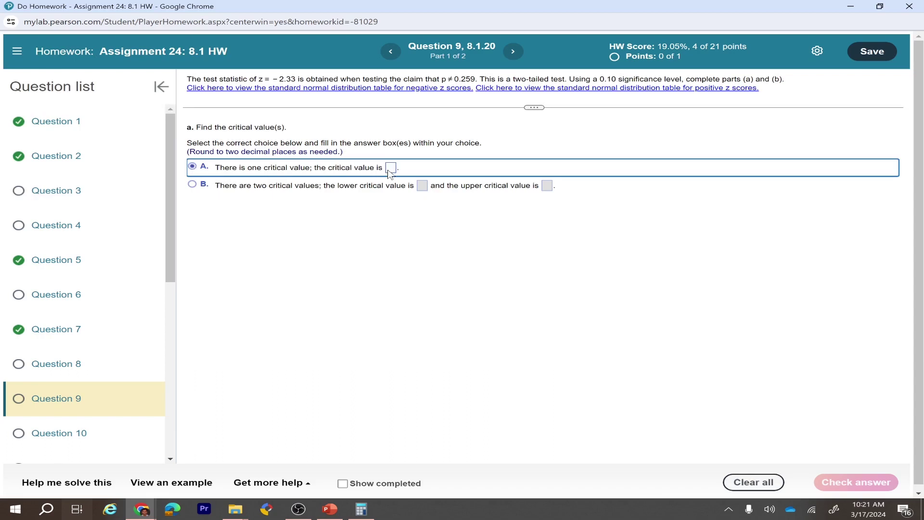
{"action": "left_click", "coordinate": [192, 185]}
{"action": "left_click", "coordinate": [421, 186]}
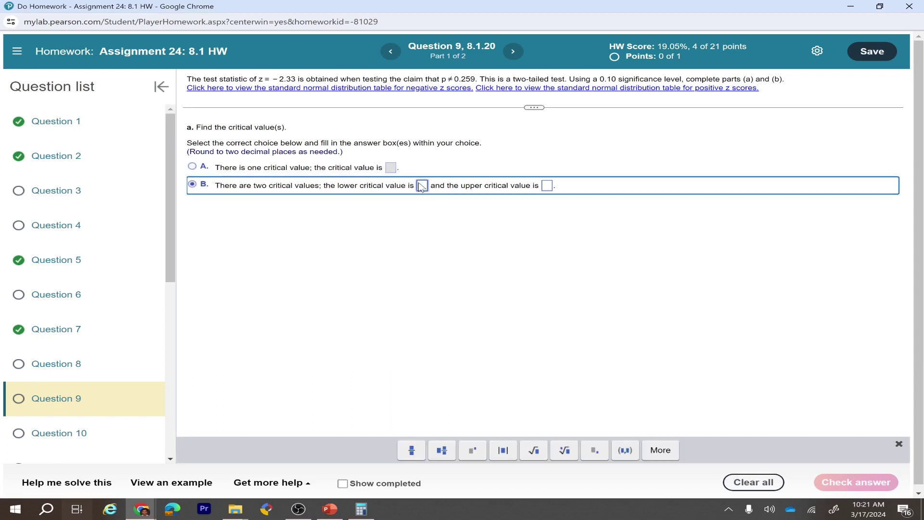
{"action": "type", "text": "-1.64"}
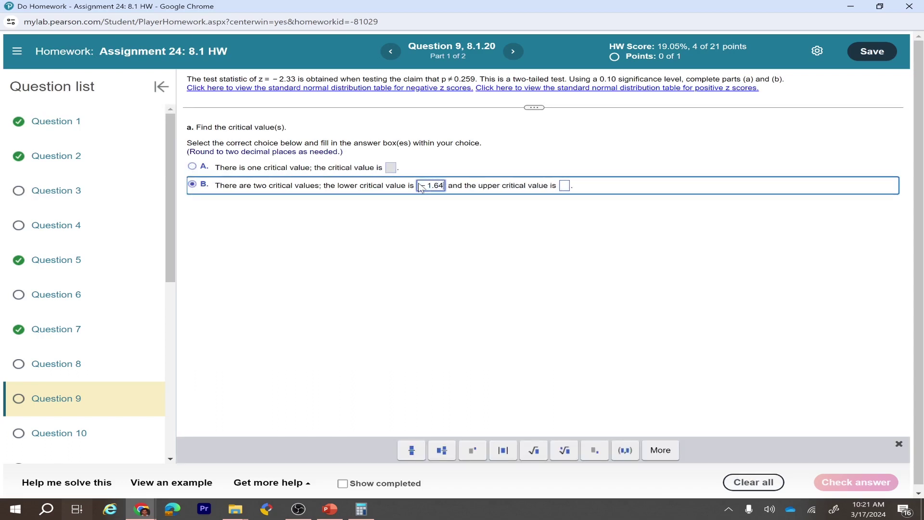
{"action": "left_click", "coordinate": [566, 186]}
{"action": "type", "text": "1"}
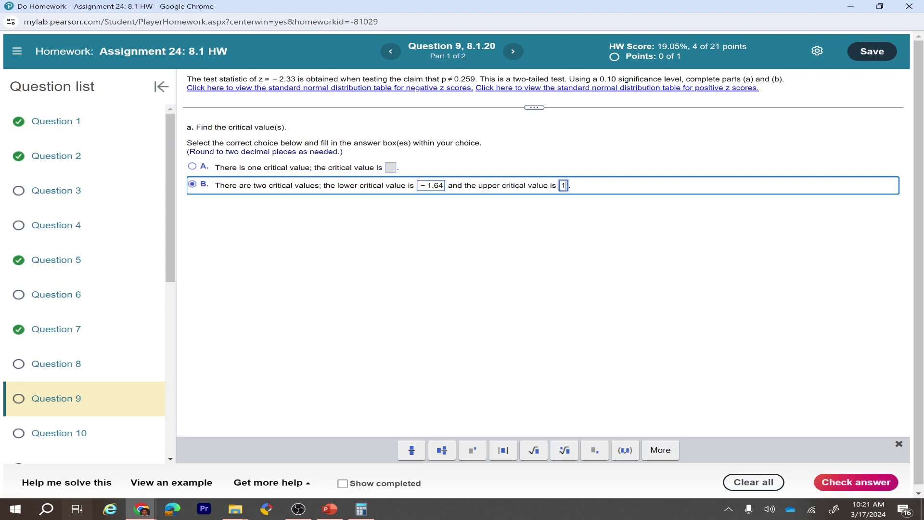
{"action": "type", "text": ".64"}
{"action": "left_click", "coordinate": [871, 483]}
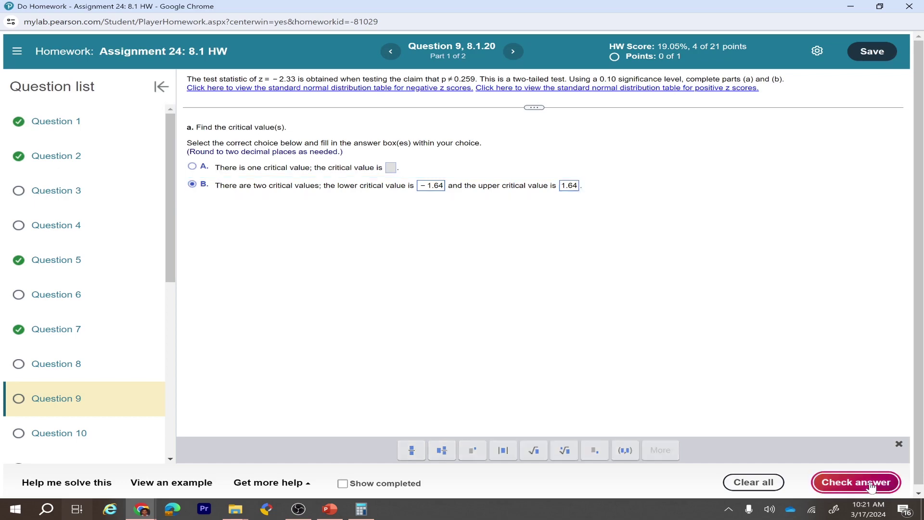
{"action": "left_click", "coordinate": [456, 287]}
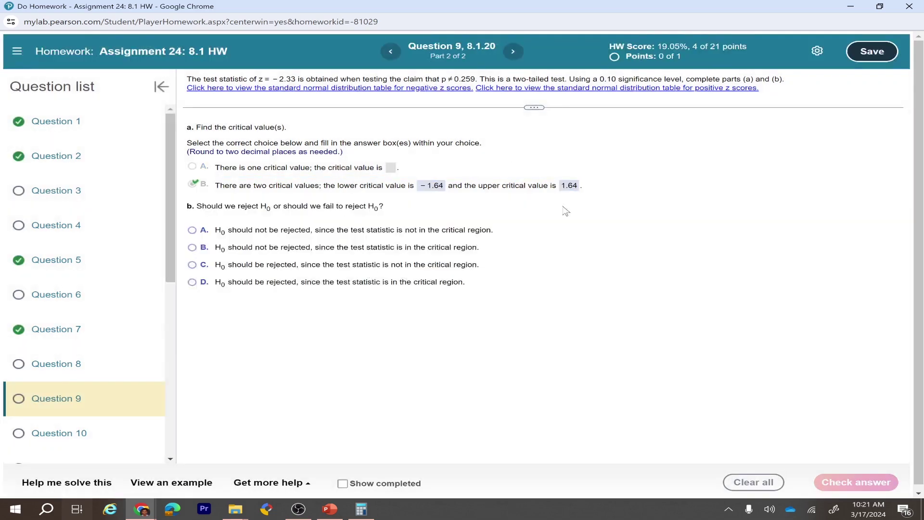
- Switch to PowerPoint, label the upper critical value 1.64 by hand under the curve sketch on slide 29, and return to the homework
{"action": "left_click", "coordinate": [330, 508]}
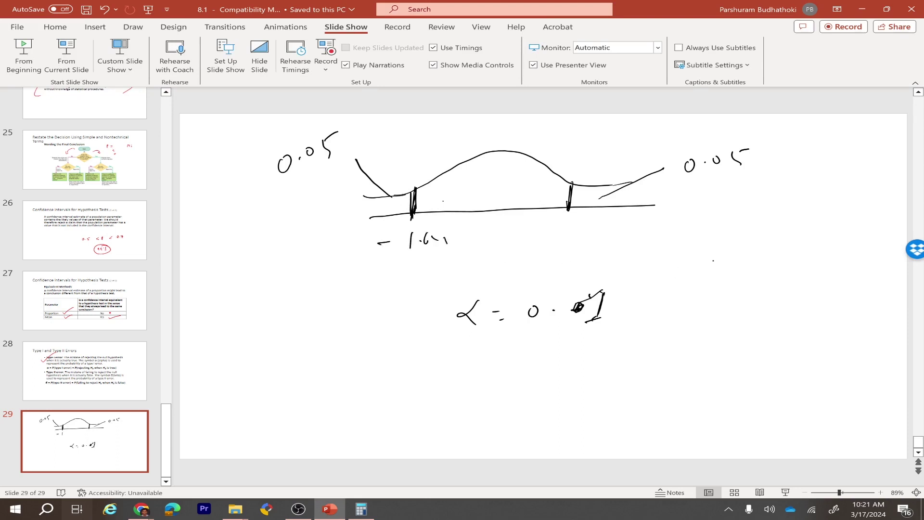
{"action": "left_click_drag", "start_coordinate": [595, 227], "coordinate": [590, 240]}
{"action": "left_click_drag", "start_coordinate": [605, 232], "coordinate": [611, 246]}
{"action": "mouse_move", "coordinate": [141, 508]}
{"action": "left_click", "coordinate": [346, 481]}
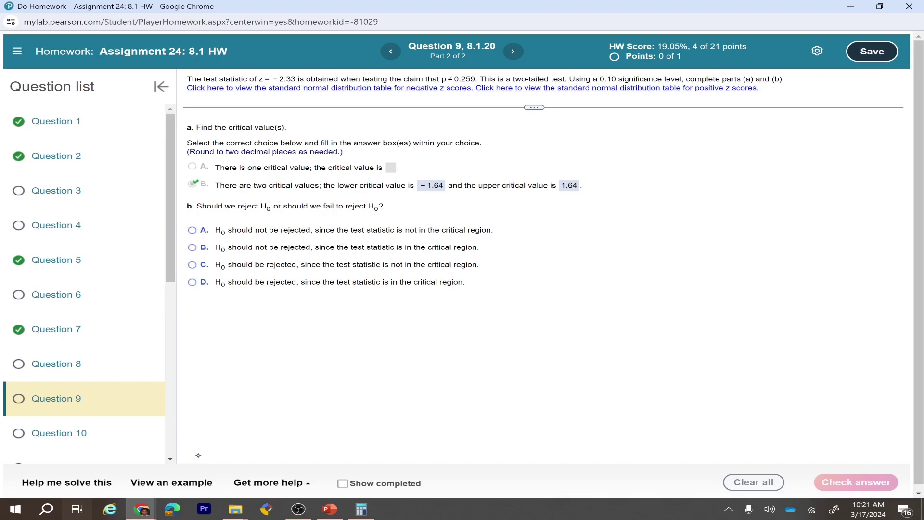
- In the PowerPoint sketch, mark the left tail region and draw an arrow pointing into it, and return to the homework
{"action": "mouse_move", "coordinate": [329, 509]}
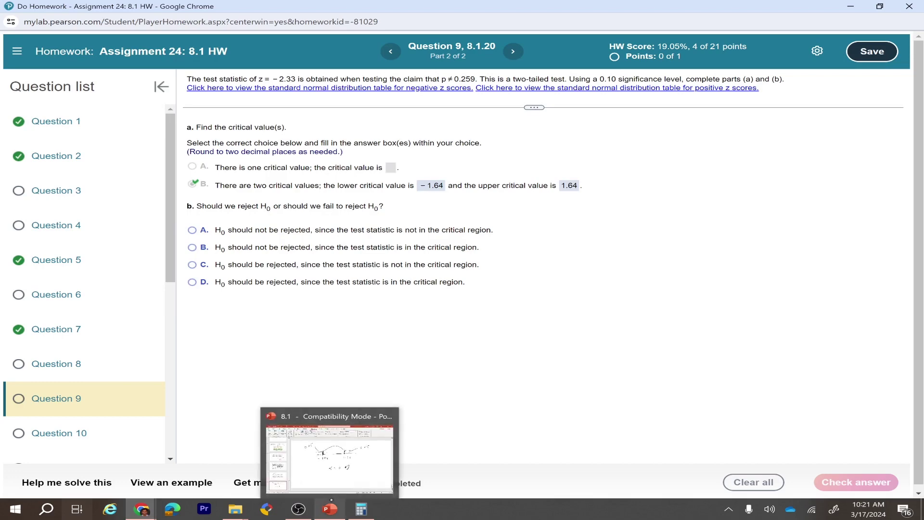
{"action": "left_click", "coordinate": [327, 457]}
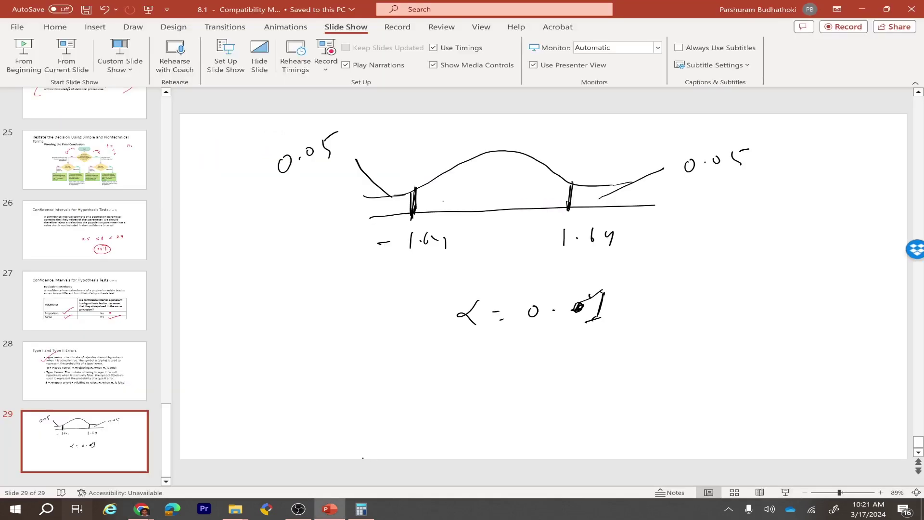
{"action": "left_click_drag", "start_coordinate": [378, 202], "coordinate": [273, 287]}
{"action": "left_click_drag", "start_coordinate": [344, 210], "coordinate": [379, 203]}
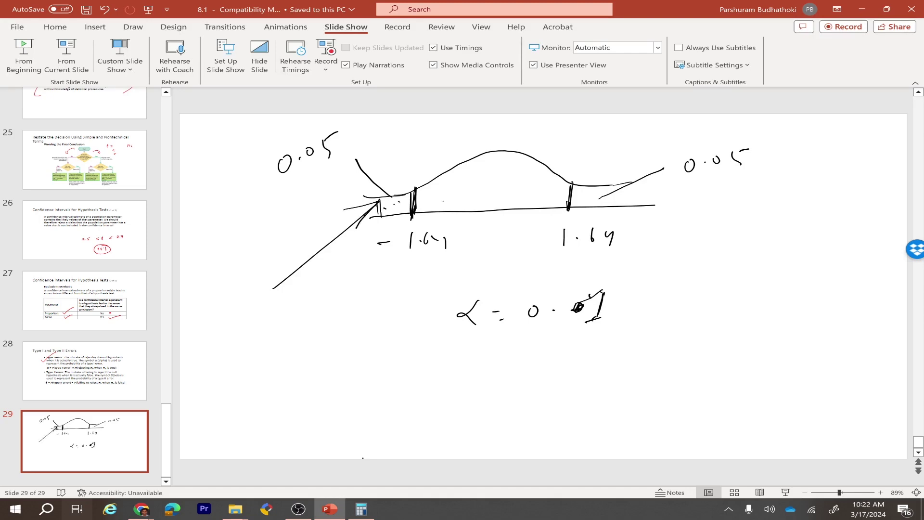
{"action": "left_click", "coordinate": [329, 509]}
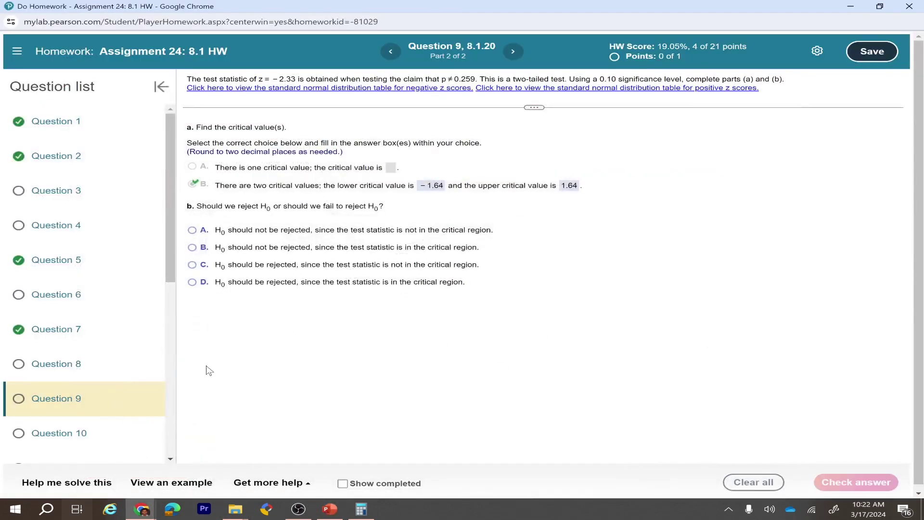
- Consult slide 23 of the PowerPoint deck on the decision criteria for the critical value method and return to the homework
{"action": "left_click", "coordinate": [330, 509]}
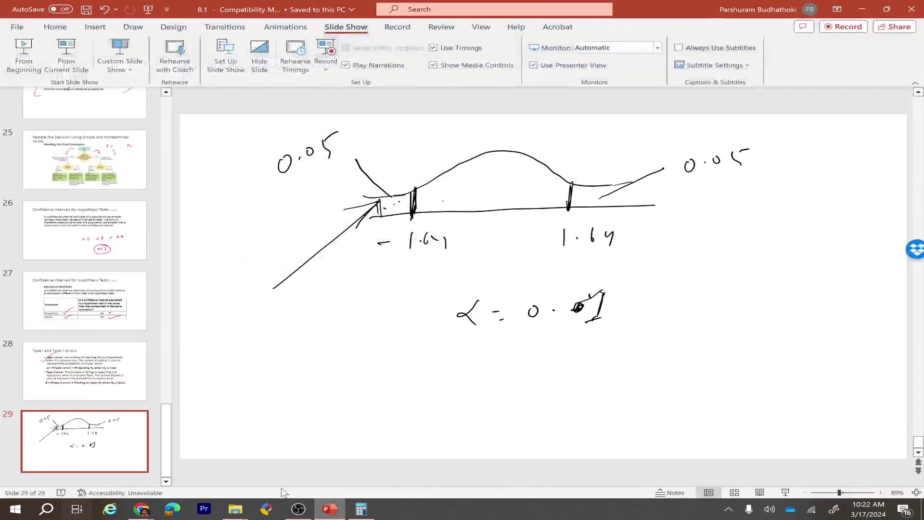
{"action": "left_click_drag", "start_coordinate": [171, 415], "coordinate": [173, 364]}
{"action": "left_click", "coordinate": [99, 272]}
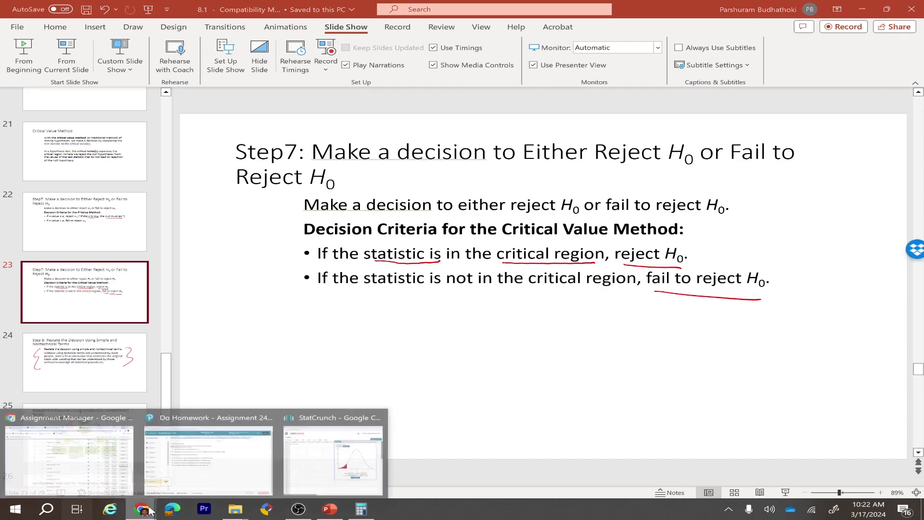
{"action": "left_click", "coordinate": [222, 423]}
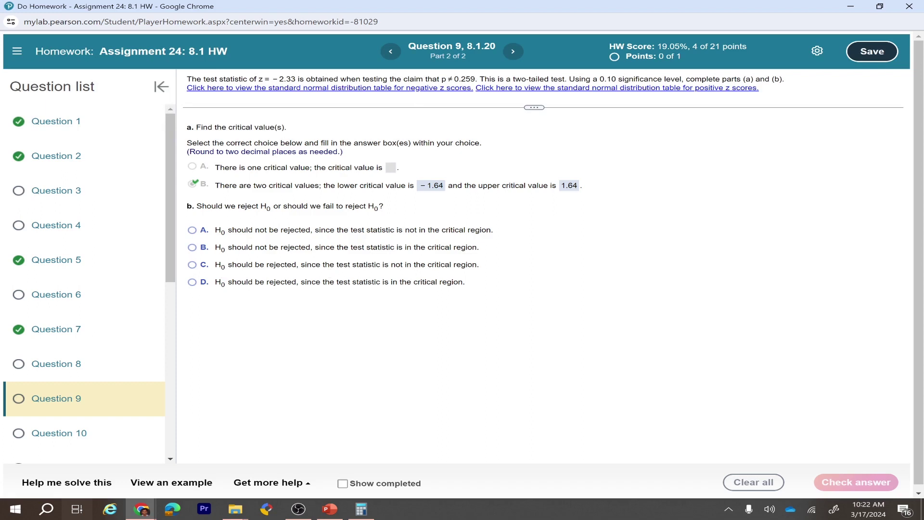
- Answer part b with choice D, H0 should be rejected since the test statistic is in the critical region, check it and continue to Question 10
{"action": "left_click", "coordinate": [201, 282]}
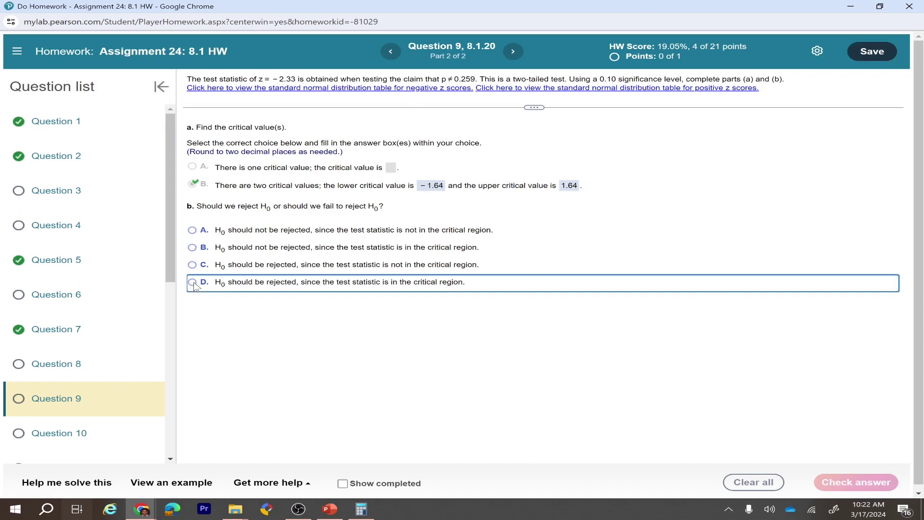
{"action": "left_click", "coordinate": [851, 482]}
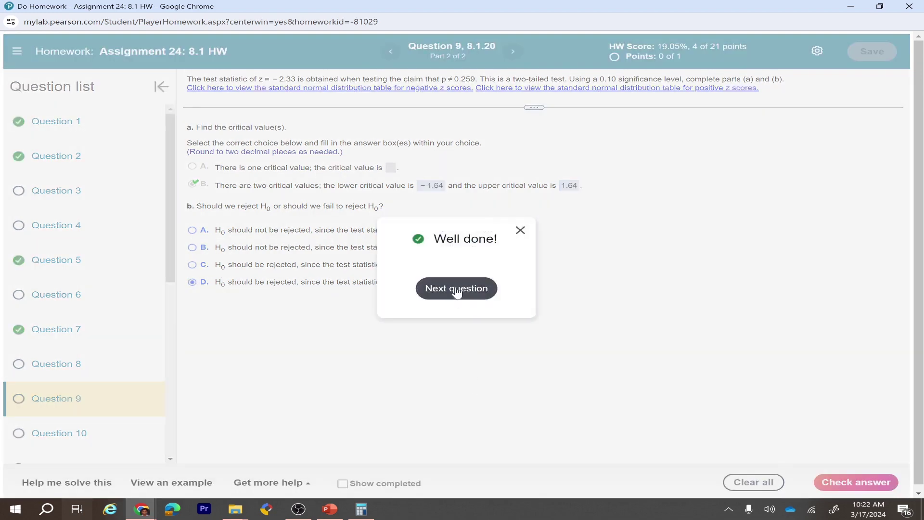
{"action": "left_click", "coordinate": [457, 289]}
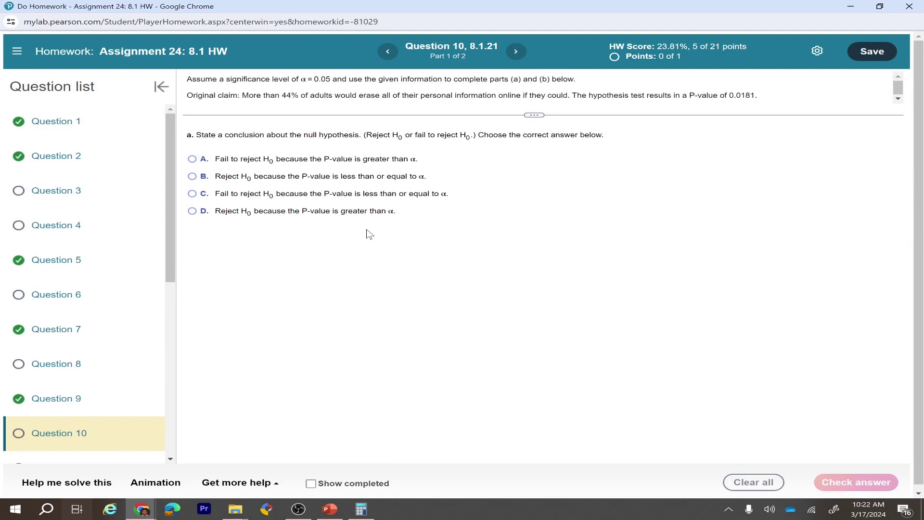
{"action": "left_click_drag", "start_coordinate": [174, 255], "coordinate": [178, 282]}
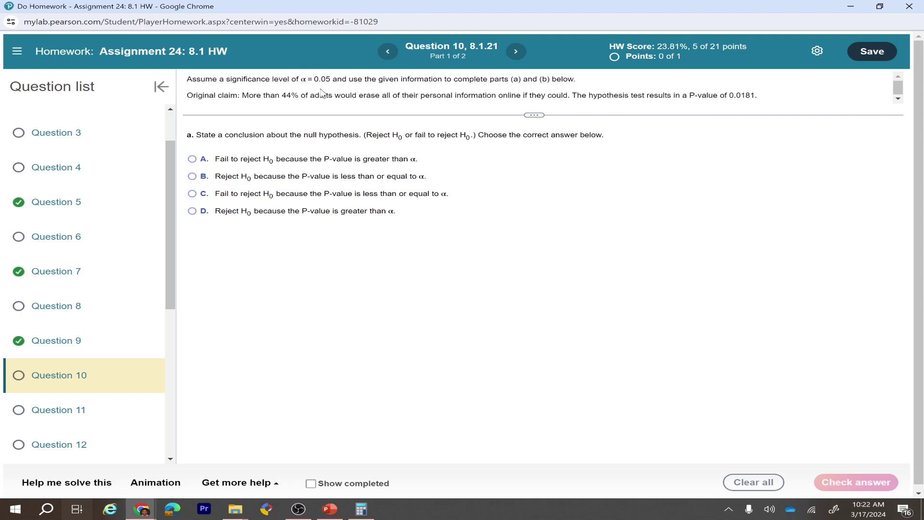
{"action": "left_click", "coordinate": [307, 509]}
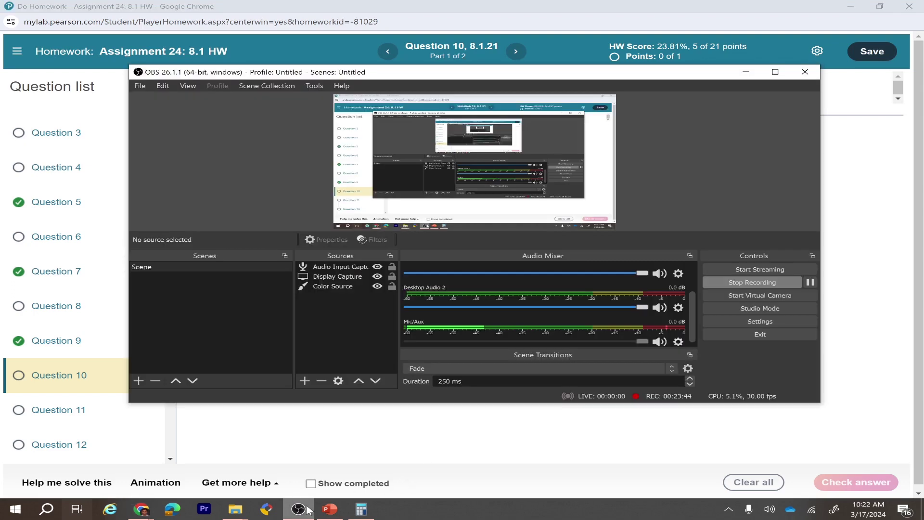
{"action": "left_click", "coordinate": [334, 434]}
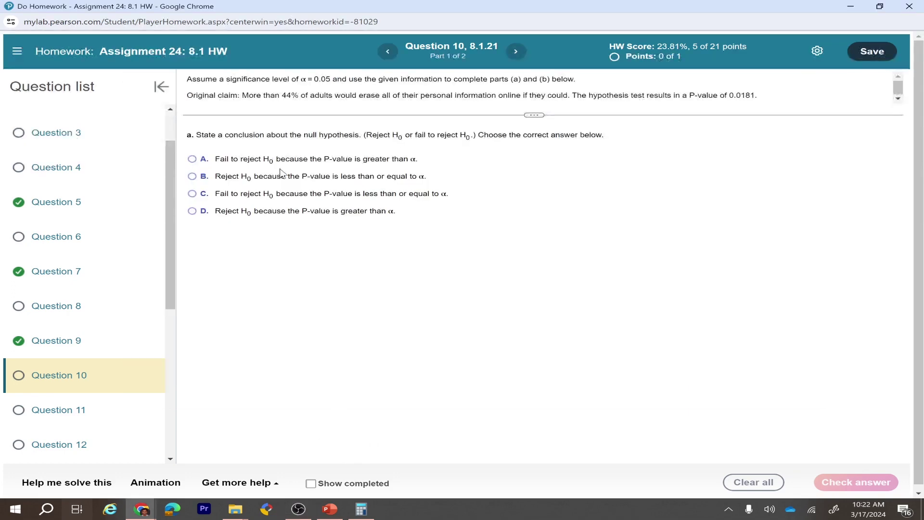
{"action": "left_click", "coordinate": [298, 509]}
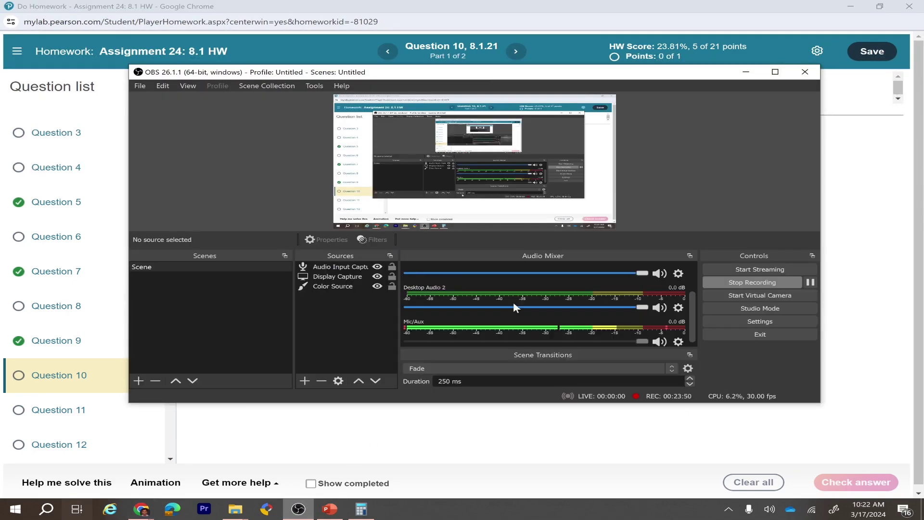
{"action": "left_click", "coordinate": [788, 70]}
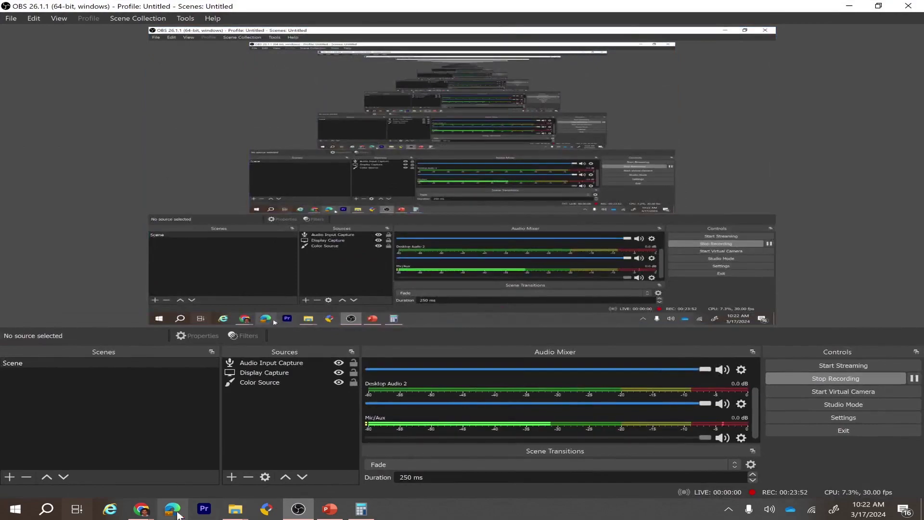
{"action": "mouse_move", "coordinate": [141, 509]}
{"action": "left_click", "coordinate": [243, 475]}
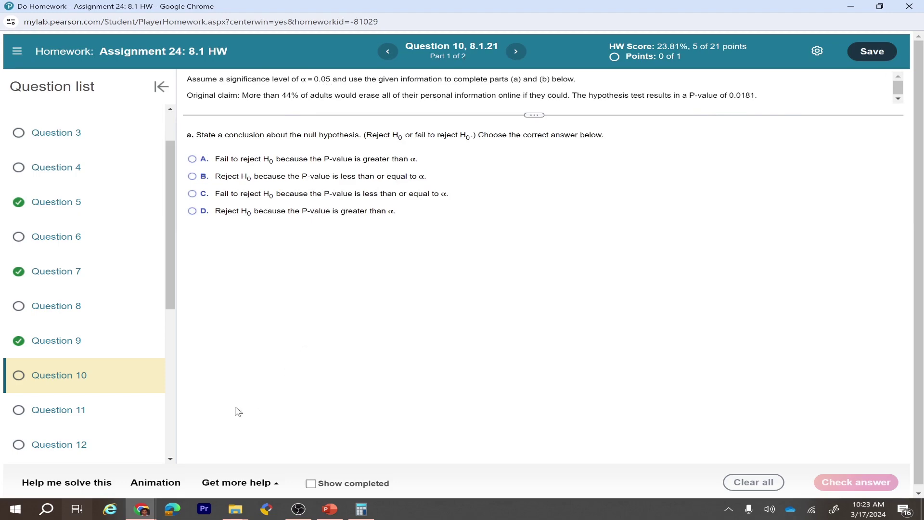
- Consult slide 22 of the PowerPoint deck on the decision criteria for the P-value method and return to Question 10
{"action": "left_click", "coordinate": [329, 508]}
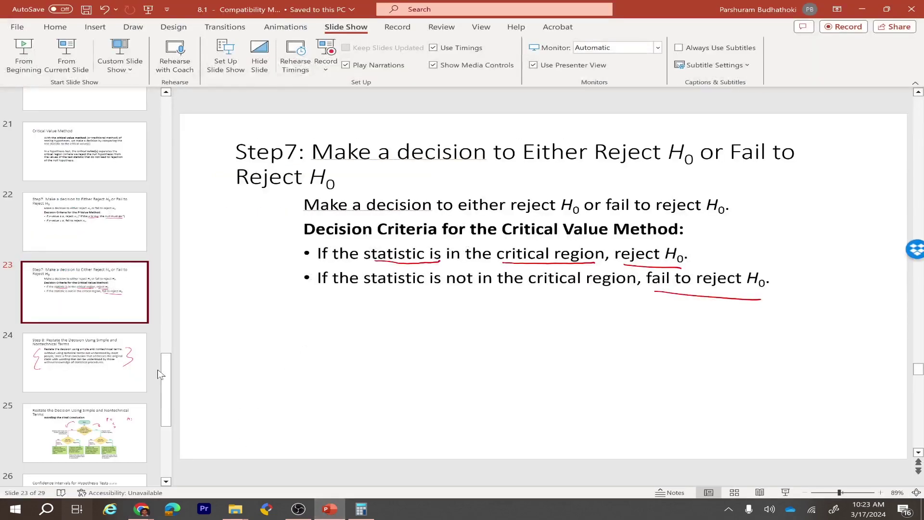
{"action": "left_click", "coordinate": [94, 233]}
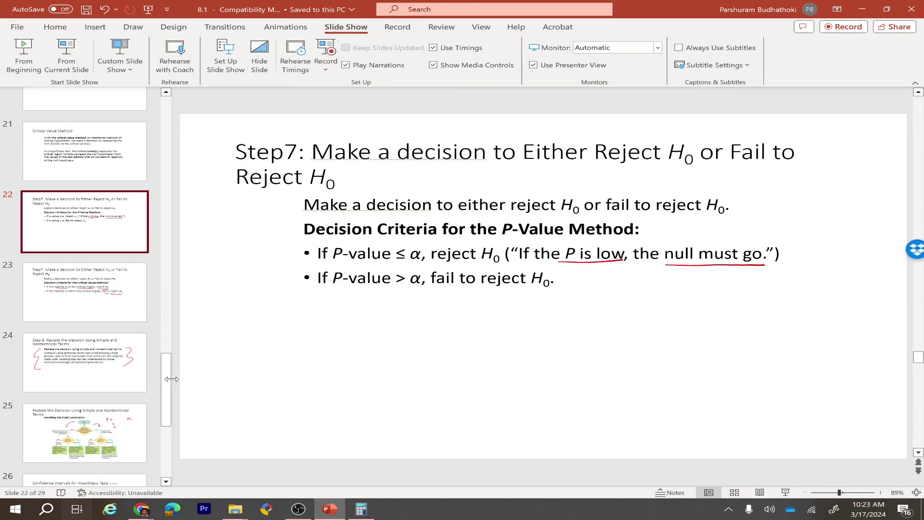
{"action": "mouse_move", "coordinate": [153, 511]}
{"action": "left_click", "coordinate": [382, 479]}
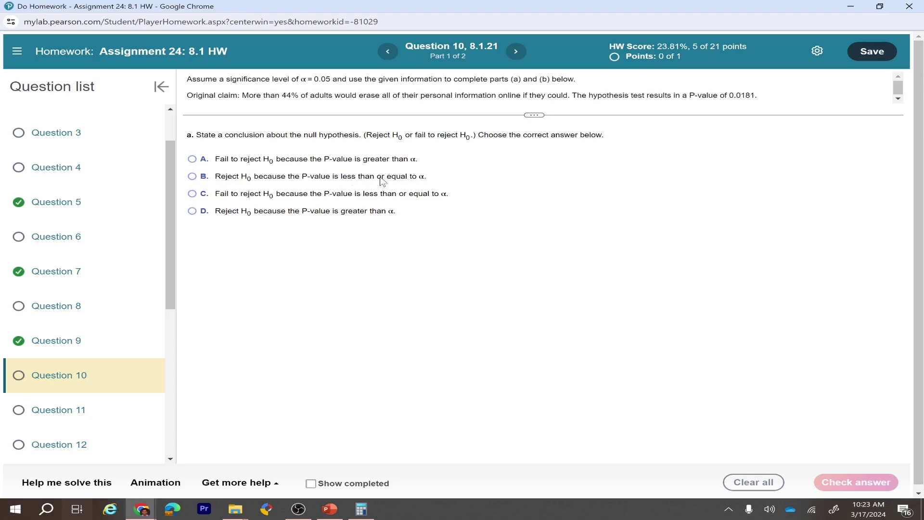
- Answer Question 10 part a with choice B, reject H0 because the P-value is less than or equal to α, check it and continue to part b
{"action": "left_click", "coordinate": [193, 176]}
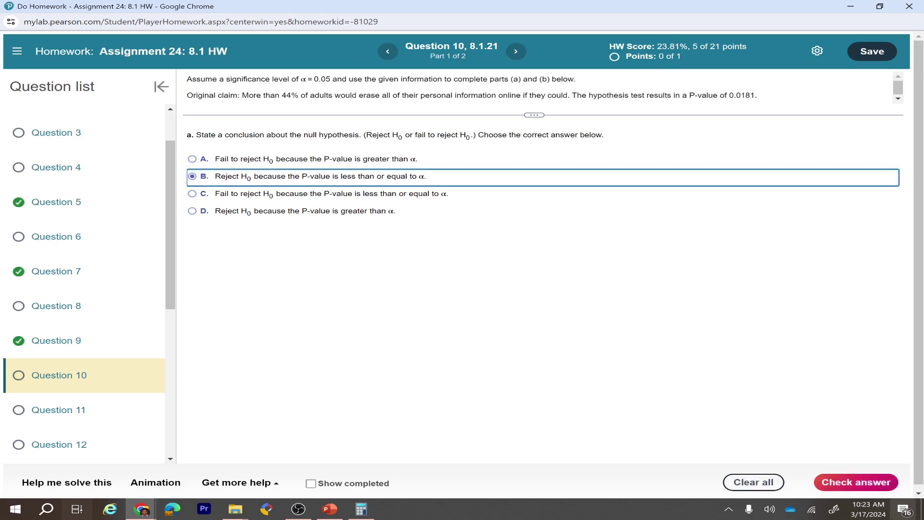
{"action": "left_click", "coordinate": [842, 484]}
{"action": "left_click", "coordinate": [463, 289]}
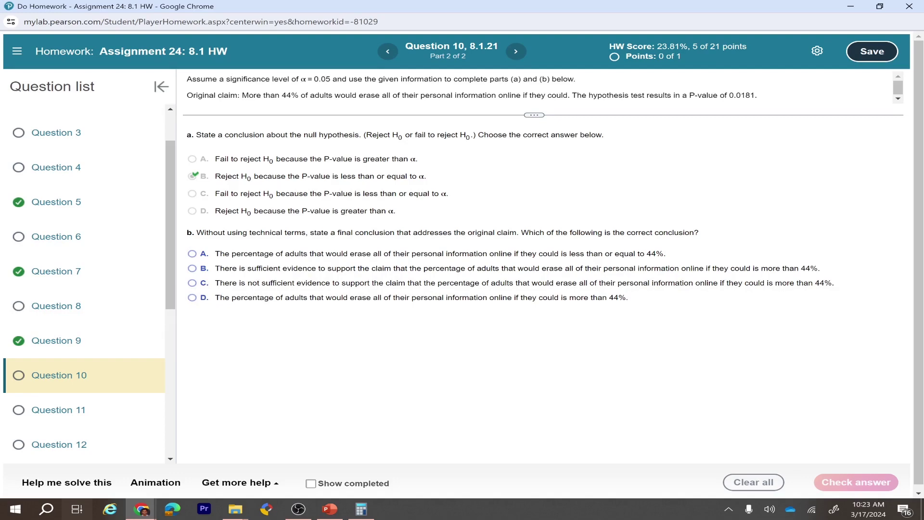
- Consult slide 25 of the PowerPoint deck on wording the final conclusion and return to Question 10 in the homework
{"action": "left_click", "coordinate": [330, 508]}
{"action": "scroll", "coordinate": [176, 375], "scroll_direction": "down", "scroll_amount": 3}
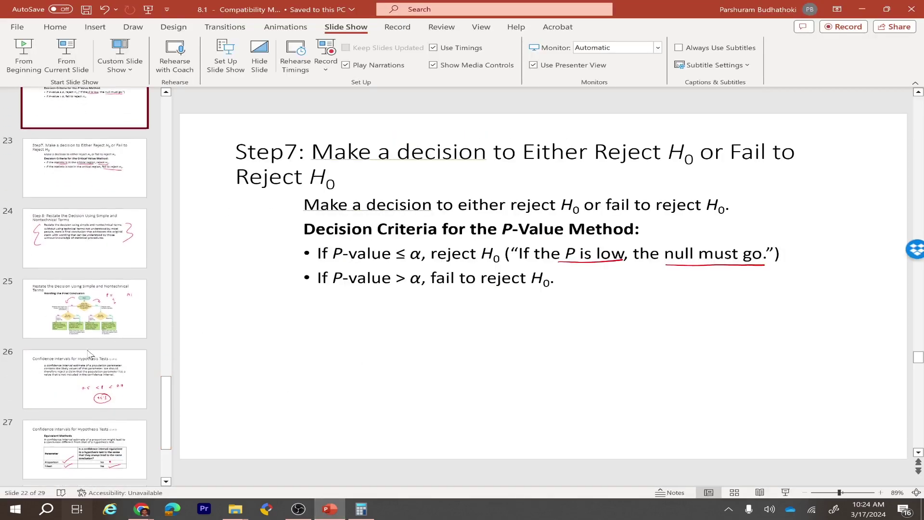
{"action": "left_click", "coordinate": [38, 323]}
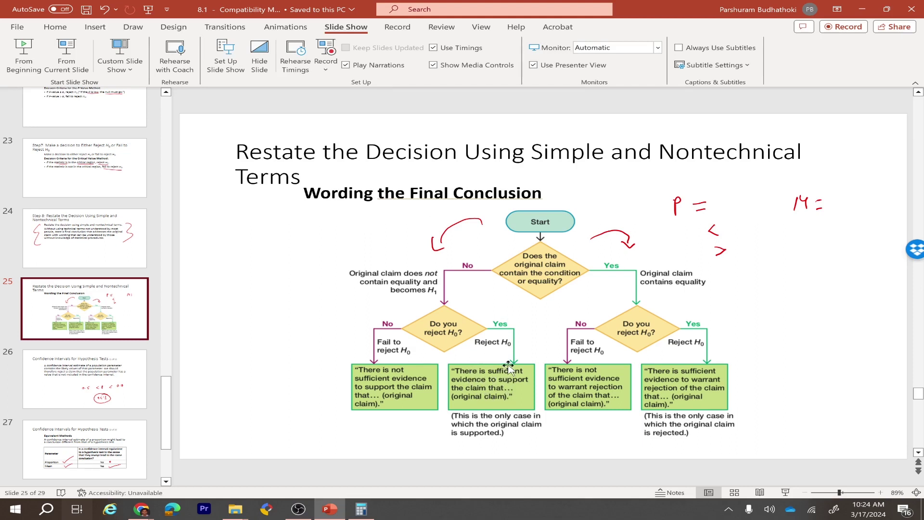
{"action": "mouse_move", "coordinate": [142, 509]}
{"action": "left_click", "coordinate": [203, 471]}
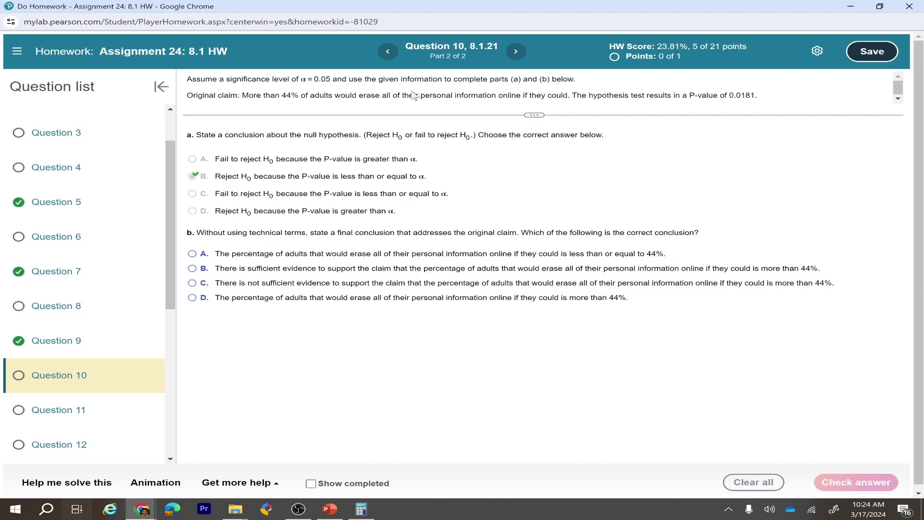
- Answer part b with choice B, sufficient evidence to support the claim of more than 44%, check it and continue to Question 11
{"action": "left_click", "coordinate": [192, 268]}
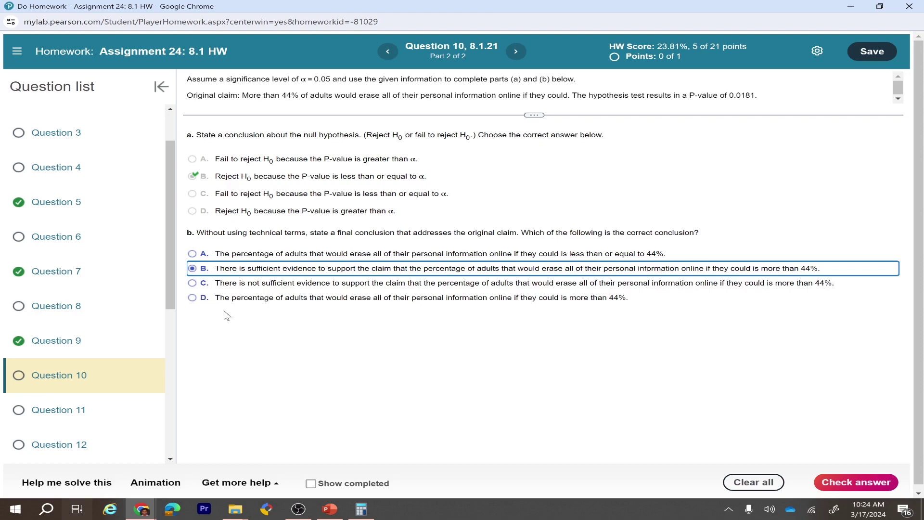
{"action": "left_click", "coordinate": [331, 509]}
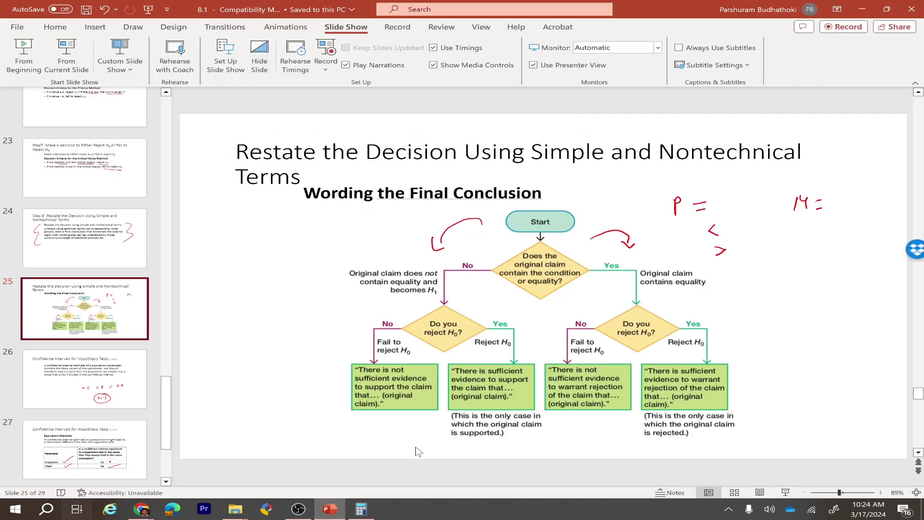
{"action": "mouse_move", "coordinate": [142, 509]}
{"action": "left_click", "coordinate": [209, 462]}
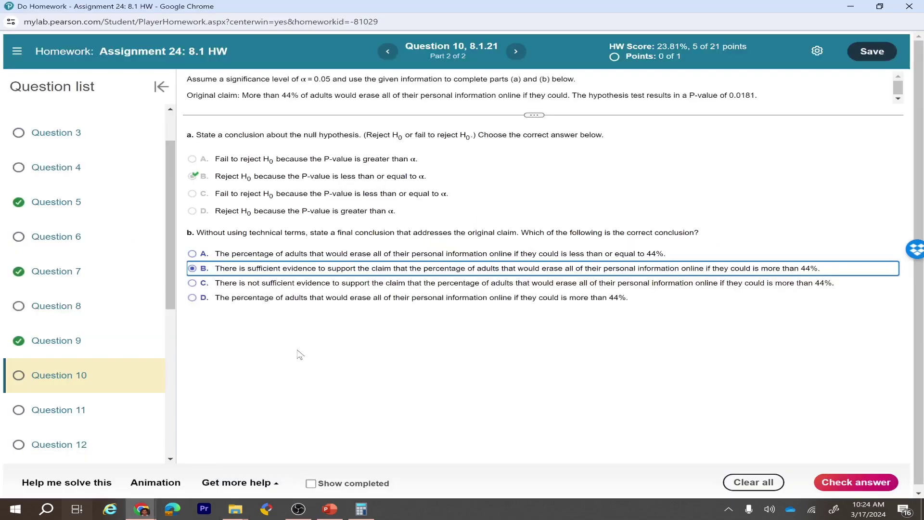
{"action": "left_click", "coordinate": [841, 482]}
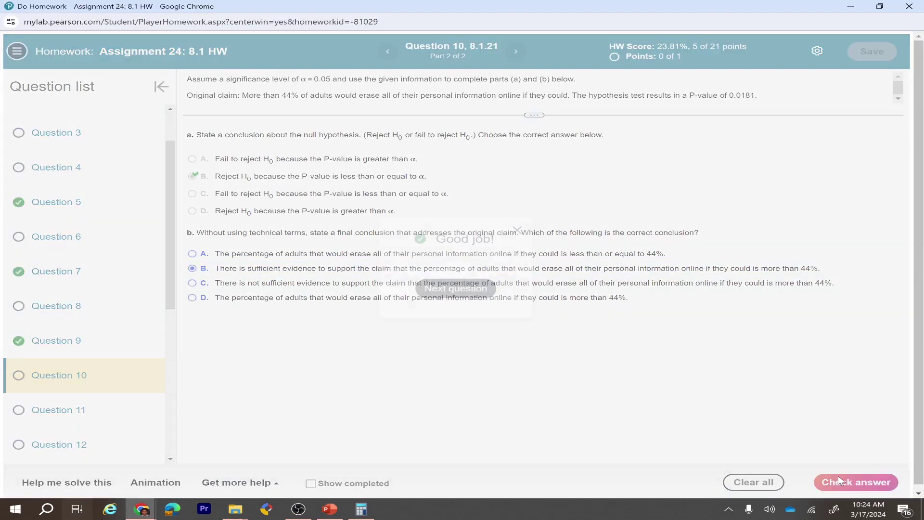
{"action": "left_click", "coordinate": [455, 287]}
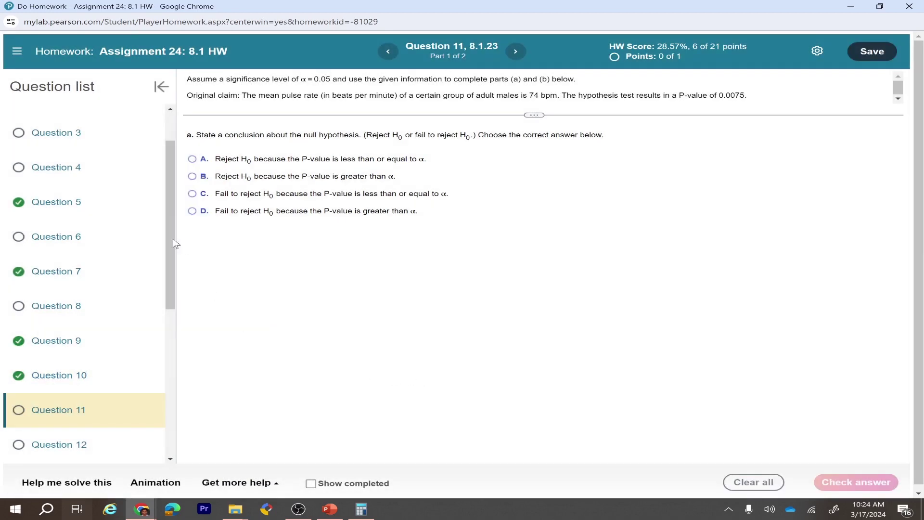
- Skip ahead to Question 13 and compare it with the final conclusion flowchart on slide 25 of the PowerPoint deck
{"action": "scroll", "coordinate": [98, 294], "scroll_direction": "down", "scroll_amount": 4}
{"action": "left_click", "coordinate": [97, 294]}
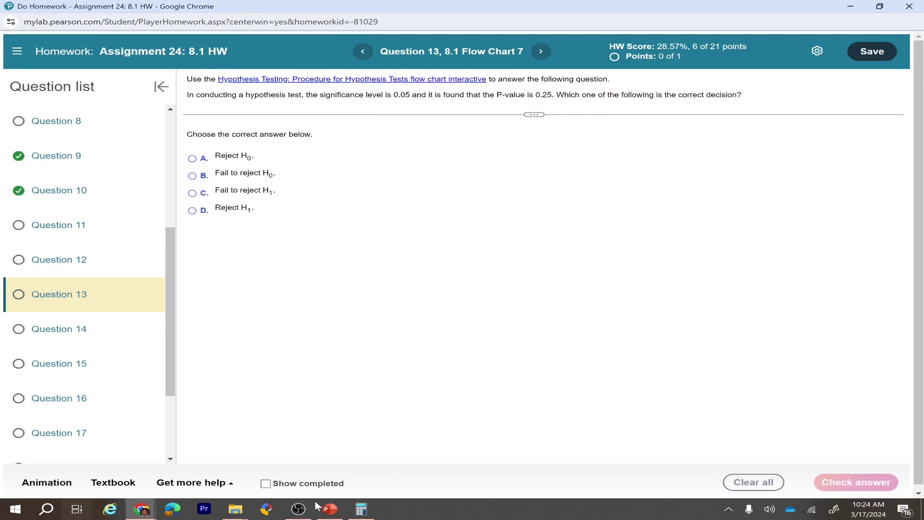
{"action": "left_click", "coordinate": [329, 509]}
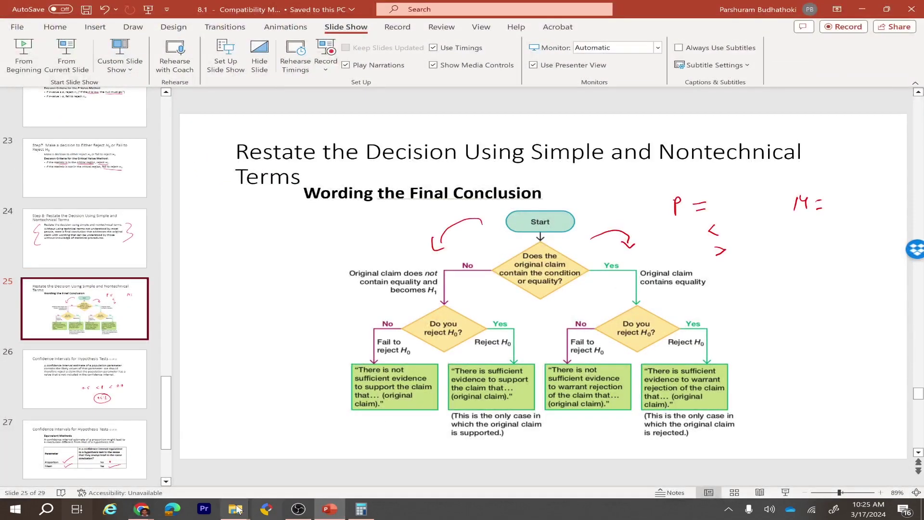
{"action": "mouse_move", "coordinate": [146, 514]}
{"action": "left_click", "coordinate": [207, 478]}
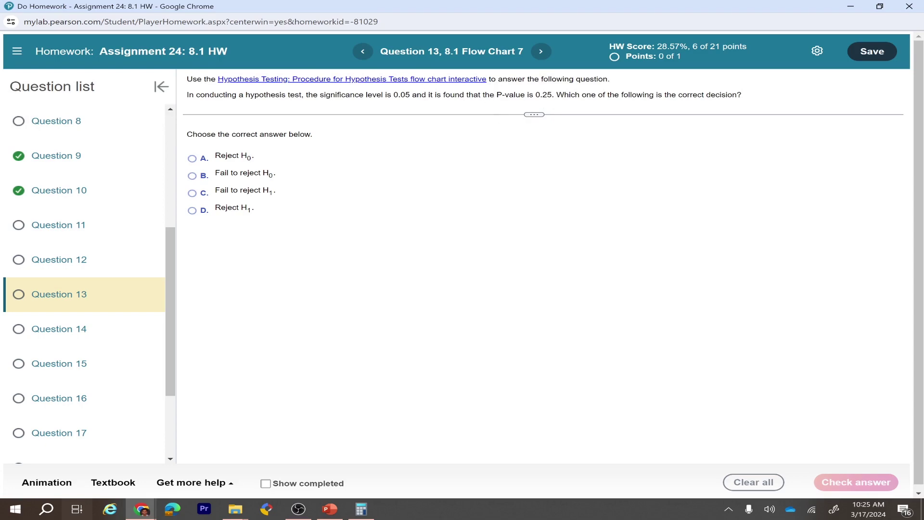
- Review slide 22 on the P-value decision criteria and slide 25 on the final conclusion in PowerPoint, and return to Question 13
{"action": "left_click", "coordinate": [330, 509]}
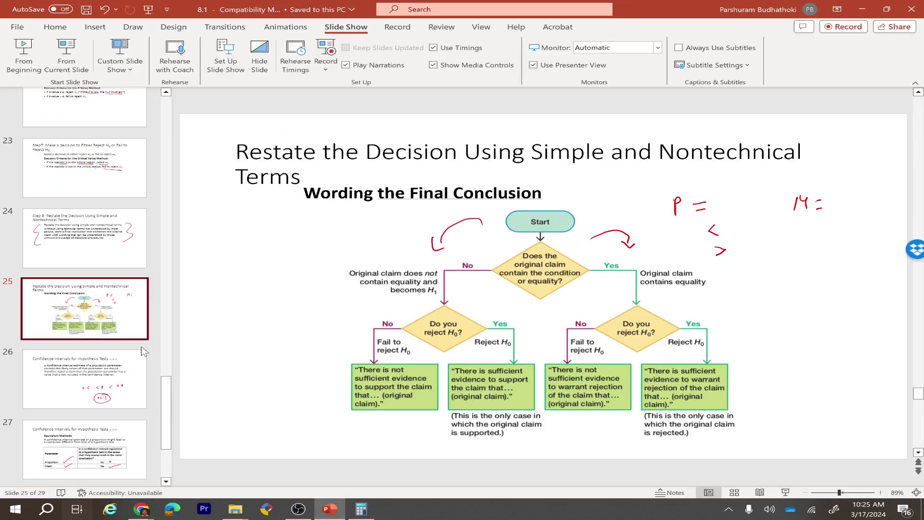
{"action": "scroll", "coordinate": [166, 403], "scroll_direction": "up", "scroll_amount": 3}
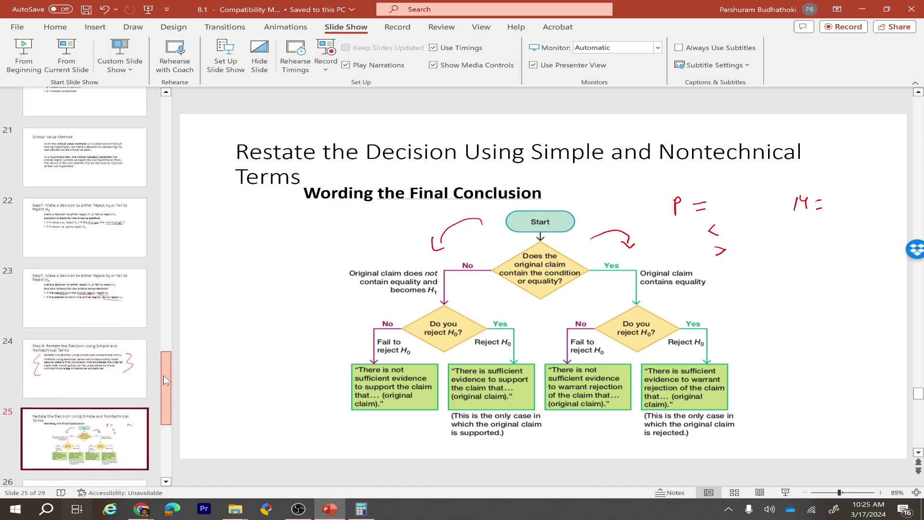
{"action": "left_click", "coordinate": [89, 231]}
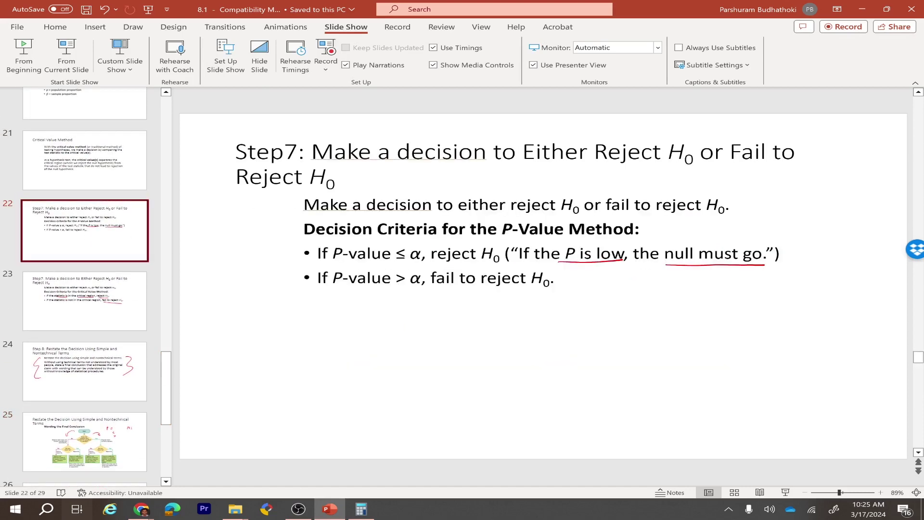
{"action": "left_click", "coordinate": [84, 441]}
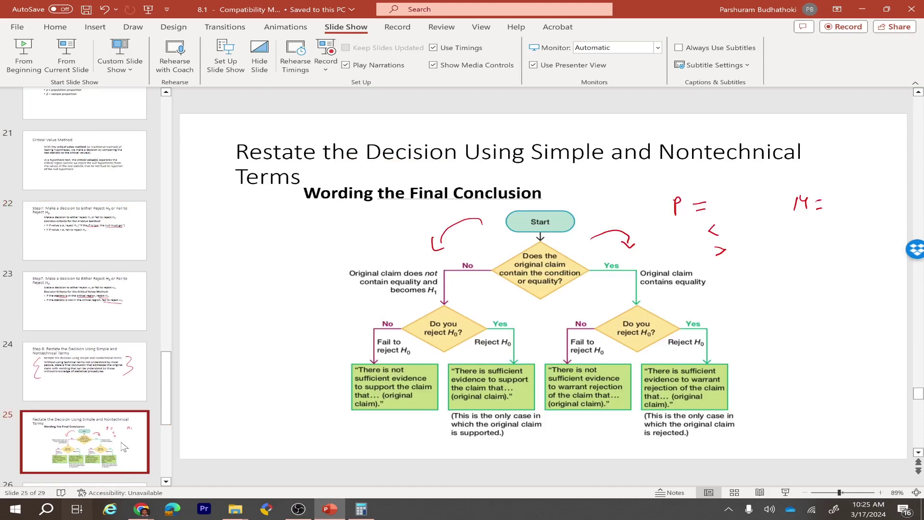
{"action": "left_click", "coordinate": [141, 508]}
{"action": "left_click", "coordinate": [184, 477]}
{"action": "left_click", "coordinate": [330, 508]}
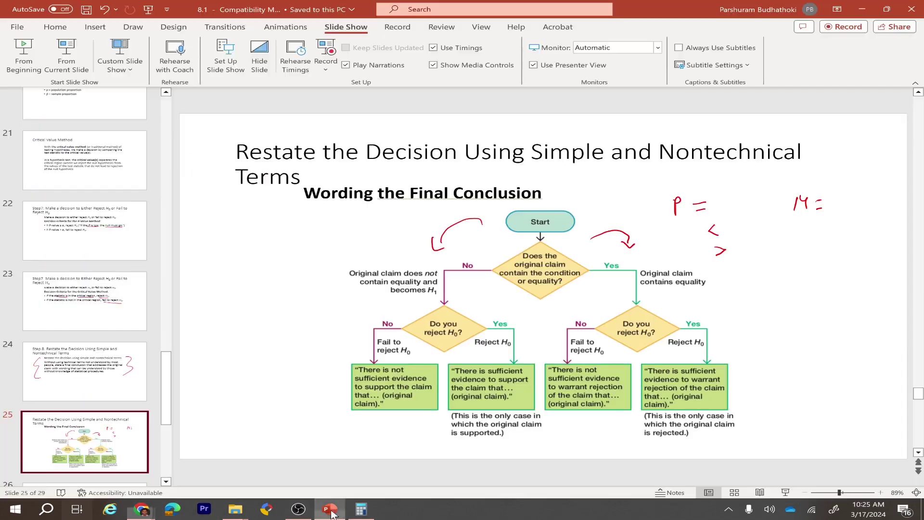
{"action": "mouse_move", "coordinate": [141, 509]}
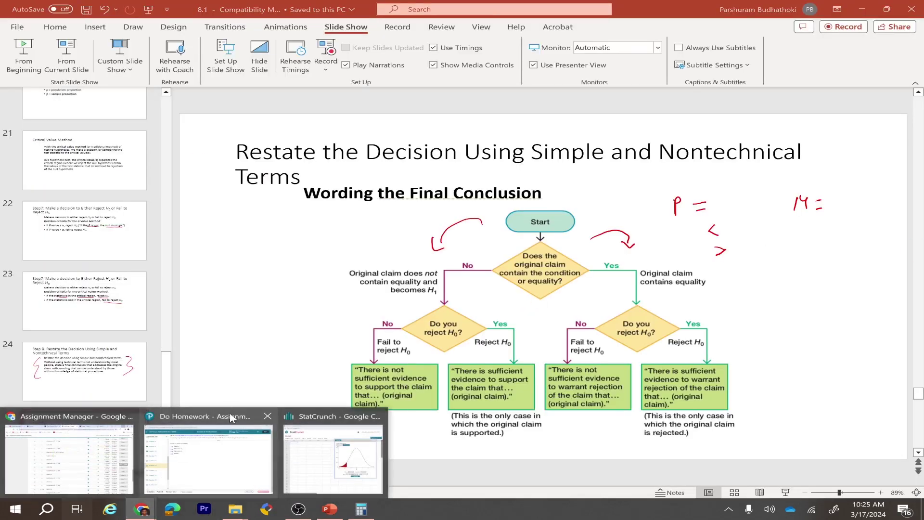
{"action": "left_click", "coordinate": [226, 438]}
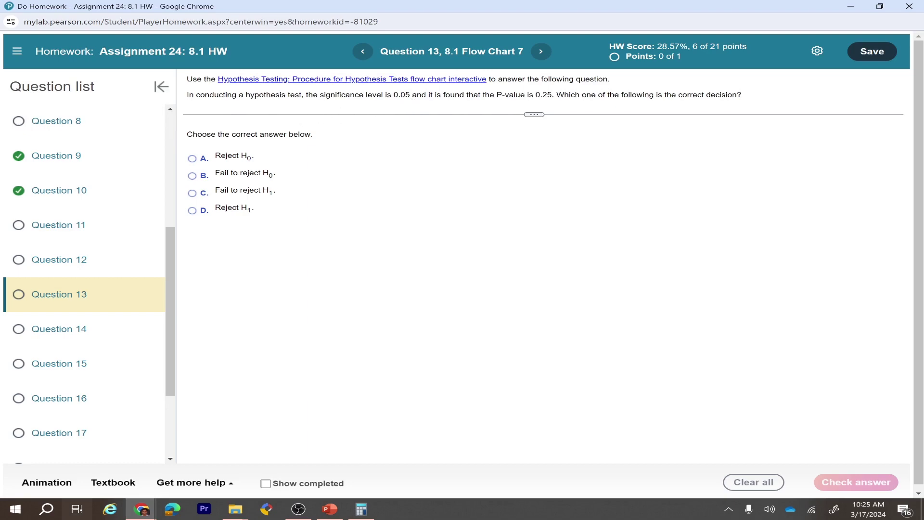
- Reopen slide 22 of the PowerPoint deck to read the P-value method criteria and go back to Question 13
{"action": "left_click", "coordinate": [330, 508]}
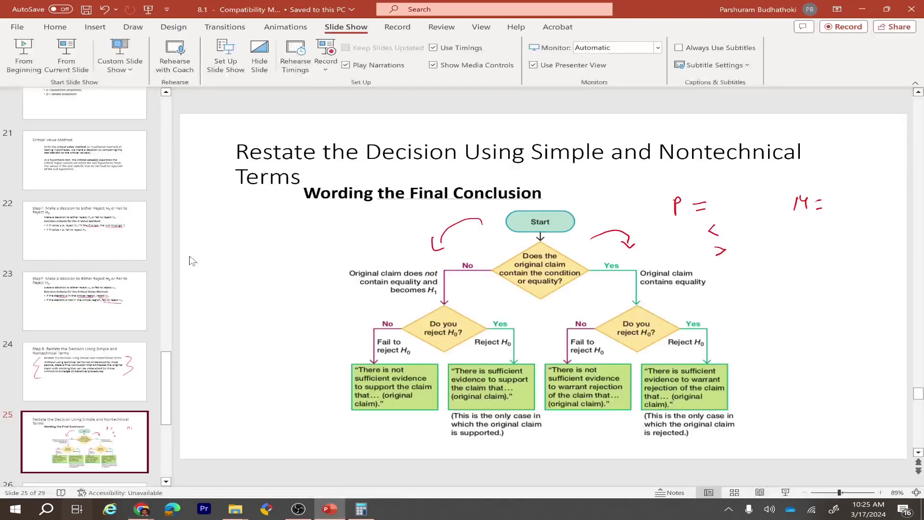
{"action": "left_click", "coordinate": [78, 278]}
{"action": "key", "text": "Up"}
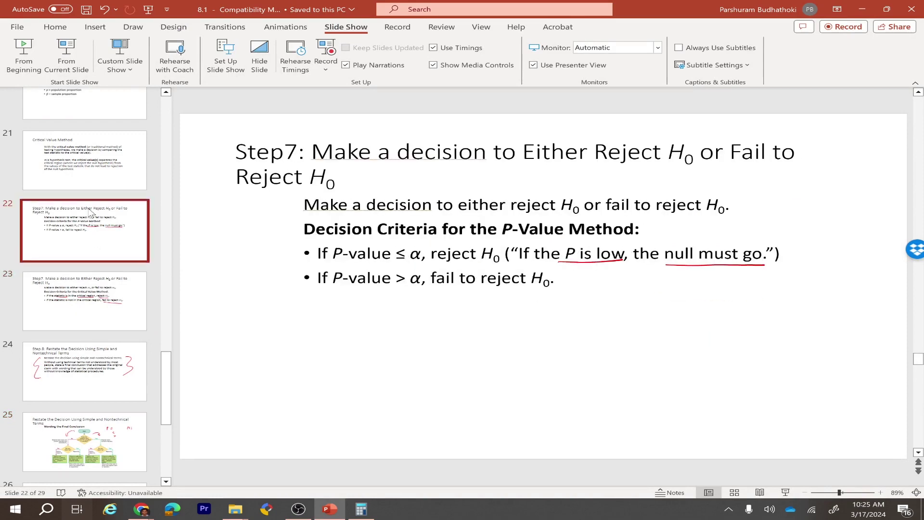
{"action": "mouse_move", "coordinate": [142, 509]}
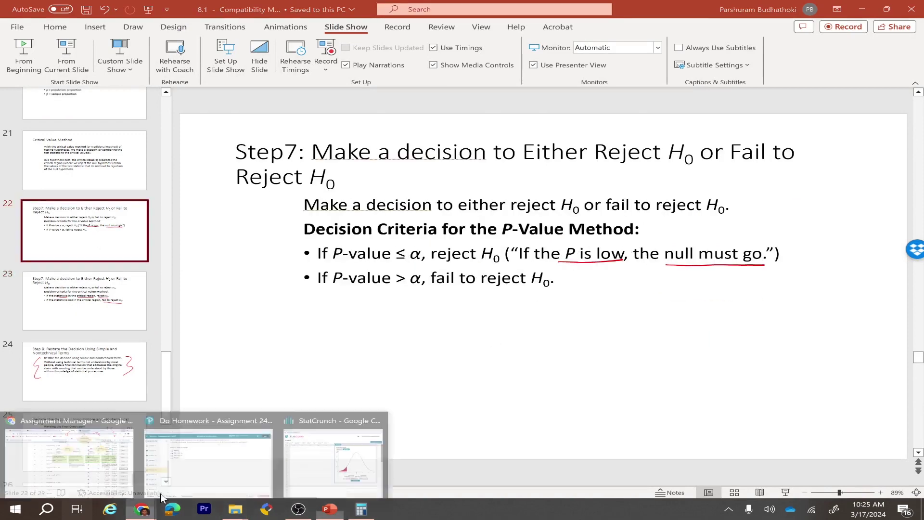
{"action": "left_click", "coordinate": [335, 465]}
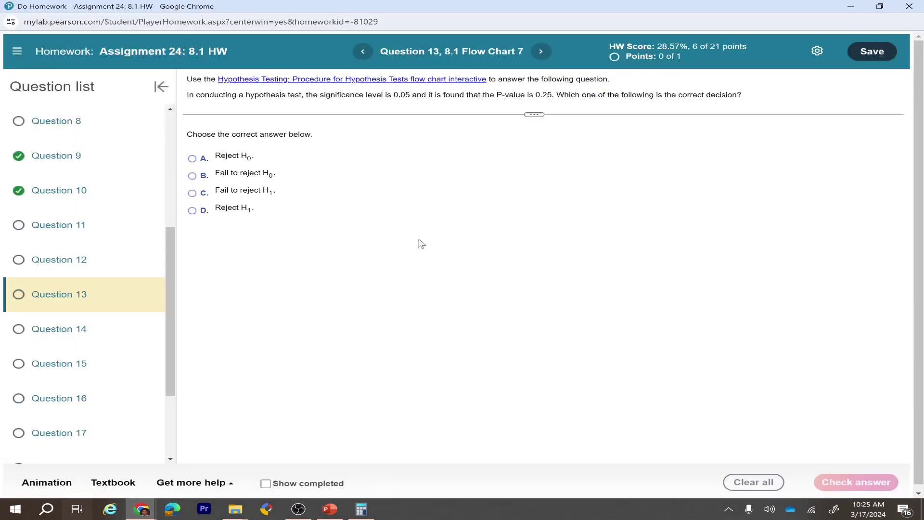
- Answer Question 13 with choice B, fail to reject H0, check it and continue to Question 14
{"action": "left_click", "coordinate": [193, 175]}
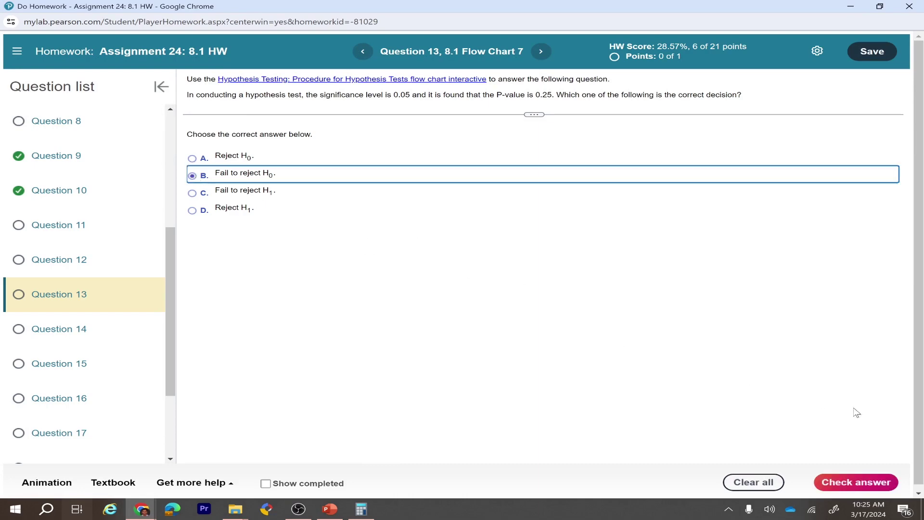
{"action": "left_click", "coordinate": [856, 482]}
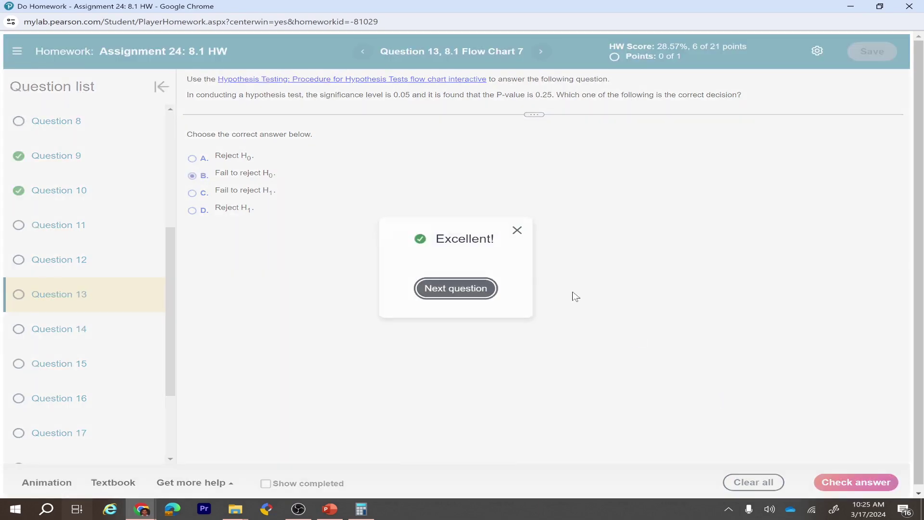
{"action": "left_click", "coordinate": [466, 288]}
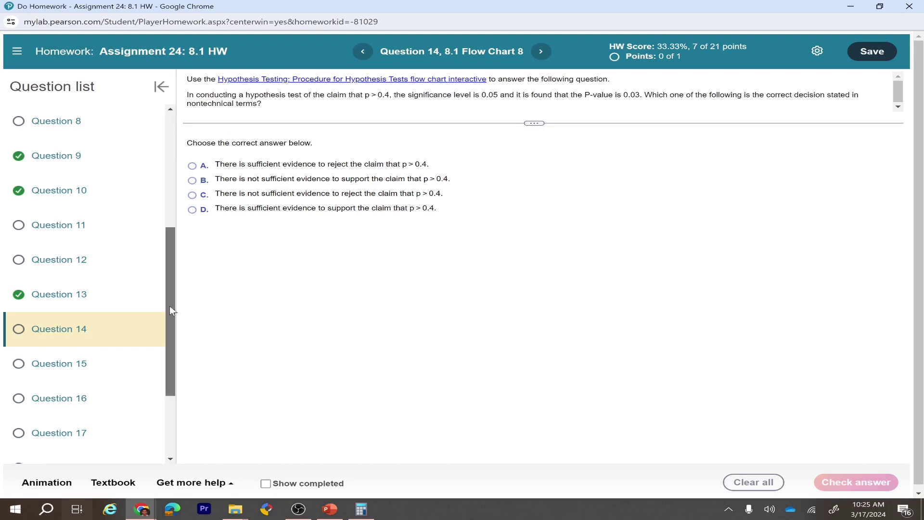
- Open Question 20, consult slide 28 of the PowerPoint deck on Type I and Type II errors and return to the question
{"action": "left_click_drag", "start_coordinate": [170, 305], "coordinate": [169, 377]}
{"action": "left_click", "coordinate": [66, 411]}
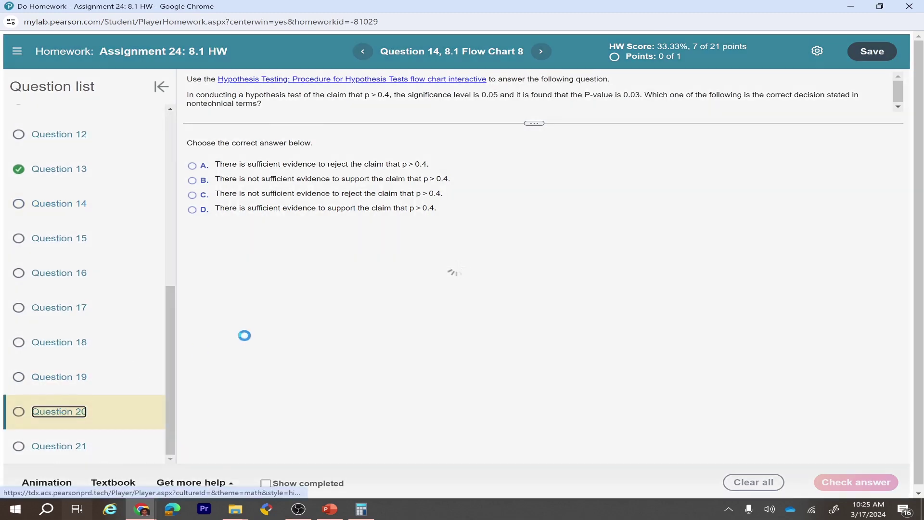
{"action": "left_click", "coordinate": [329, 509]}
{"action": "left_click_drag", "start_coordinate": [165, 365], "coordinate": [165, 424]}
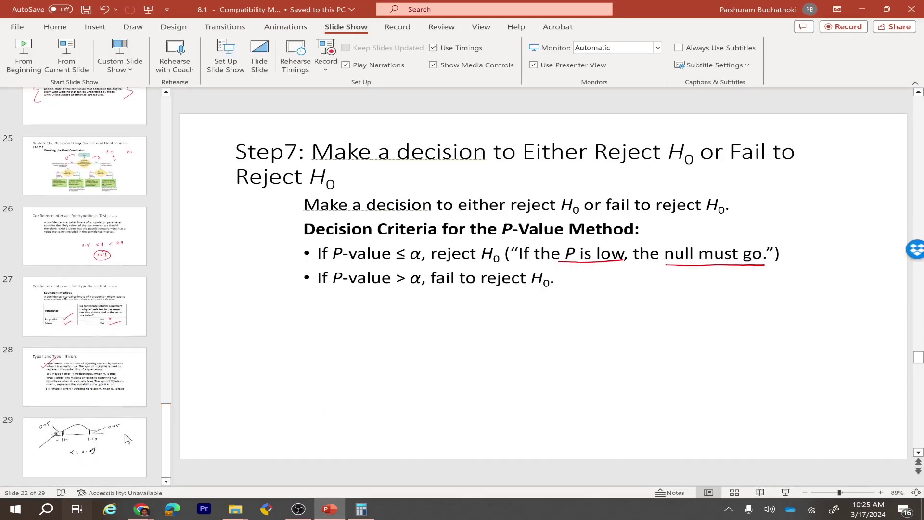
{"action": "left_click", "coordinate": [110, 383]}
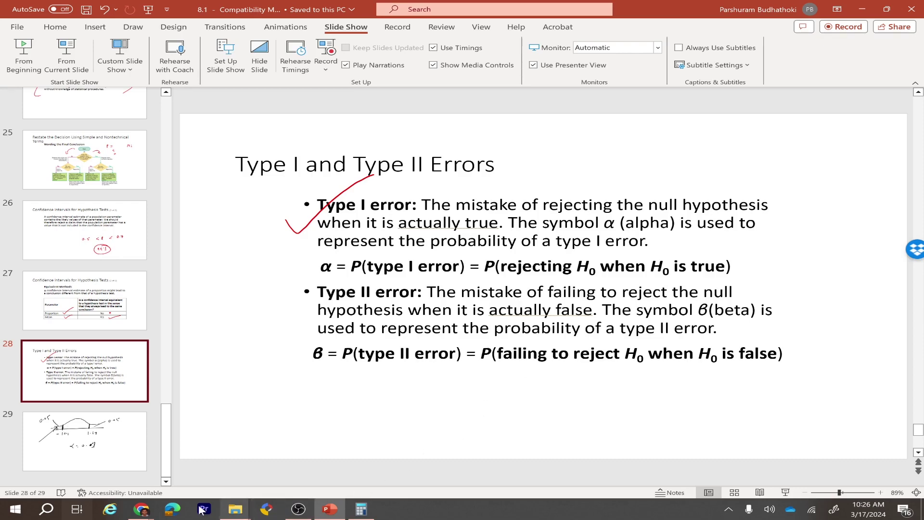
{"action": "mouse_move", "coordinate": [142, 509]}
{"action": "left_click", "coordinate": [181, 478]}
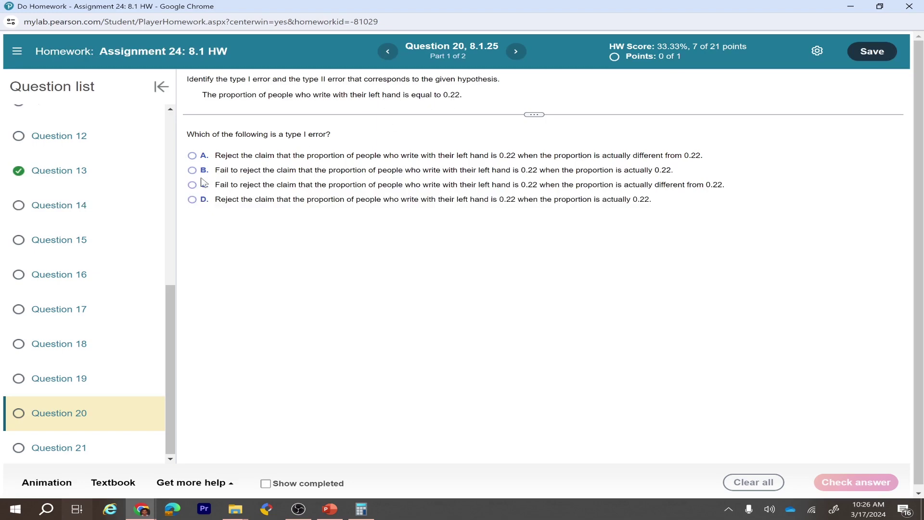
- Recheck the Type I error definition on slide 28 in PowerPoint and go back to Question 20
{"action": "left_click", "coordinate": [330, 509]}
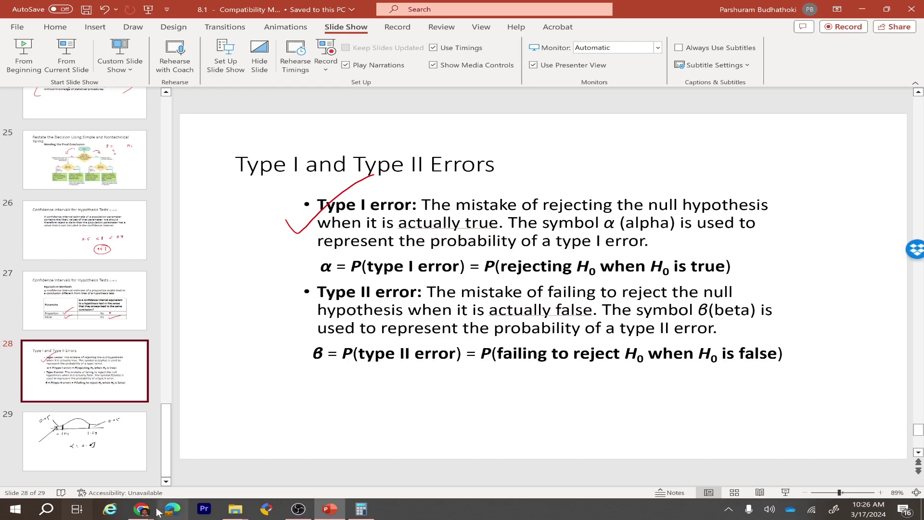
{"action": "mouse_move", "coordinate": [142, 508]}
{"action": "left_click", "coordinate": [195, 485]}
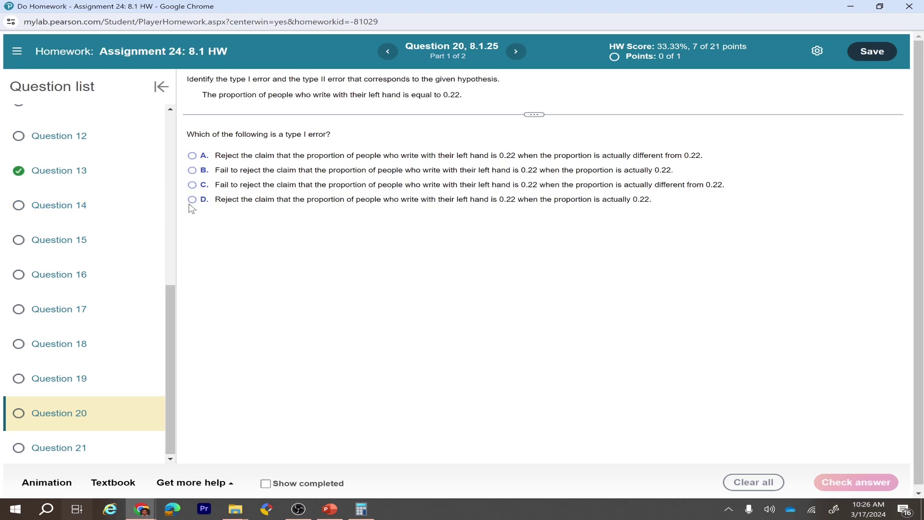
- Answer the type I error part with choice D, rejecting the 0.22 claim when the proportion is actually 0.22, check it and continue to part 2
{"action": "left_click", "coordinate": [235, 204]}
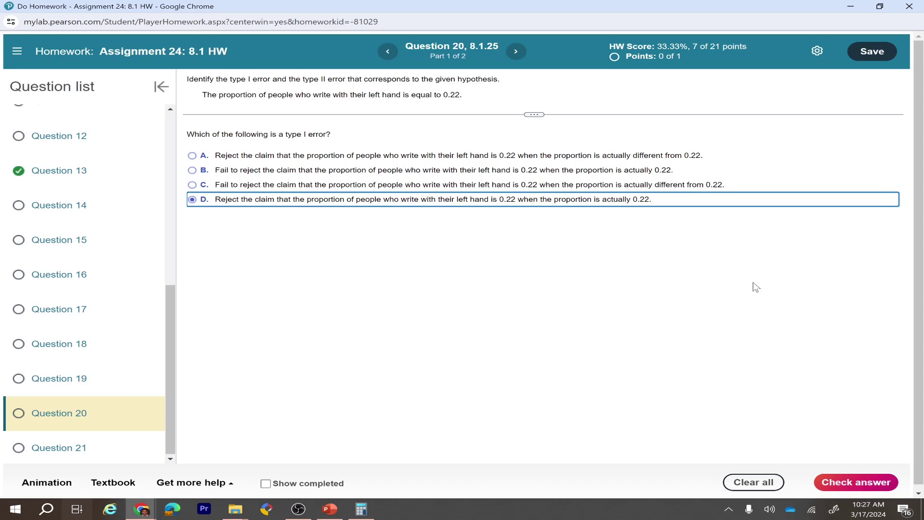
{"action": "left_click", "coordinate": [863, 482]}
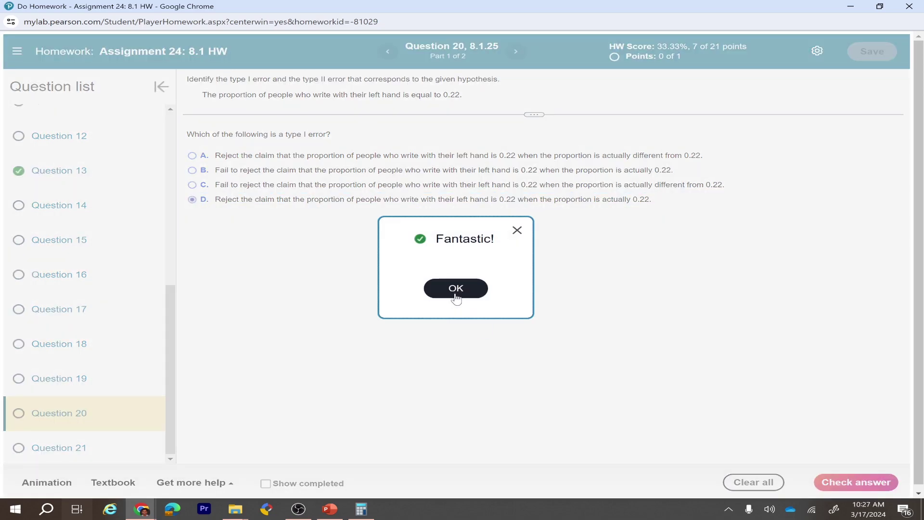
{"action": "left_click", "coordinate": [455, 290]}
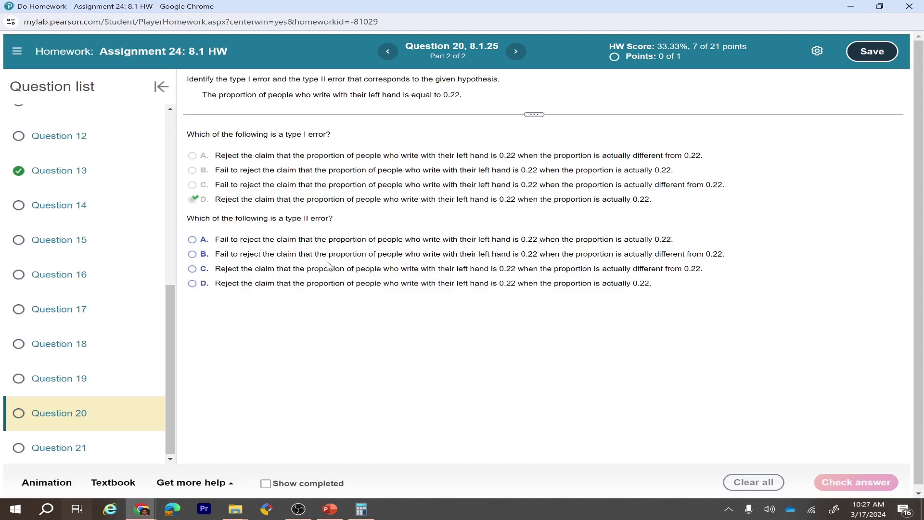
- Answer the type II error part with choice B, failing to reject 0.22 when the proportion actually differs, check it and continue to Question 21
{"action": "left_click", "coordinate": [192, 254]}
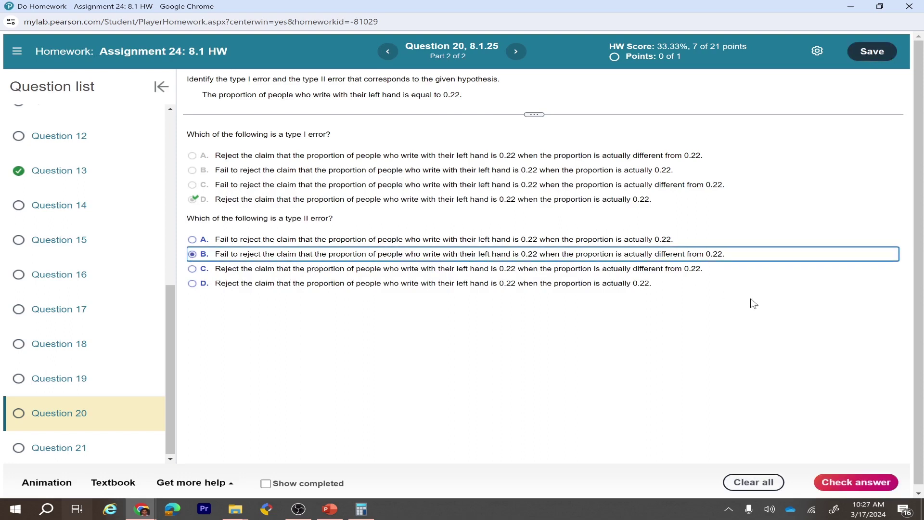
{"action": "left_click", "coordinate": [882, 482]}
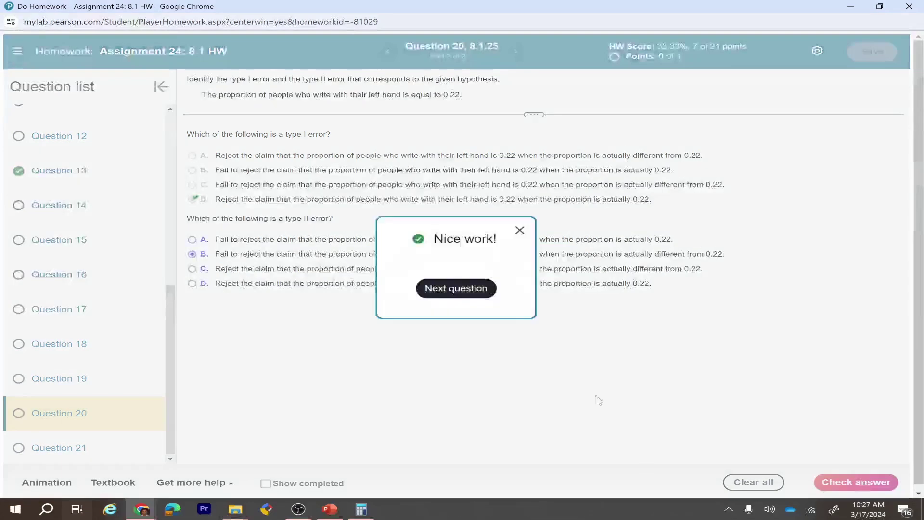
{"action": "left_click", "coordinate": [470, 289]}
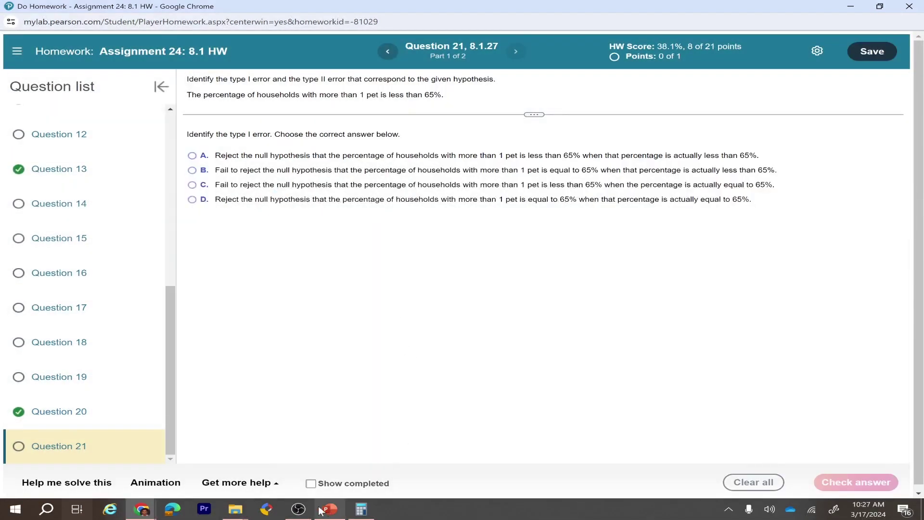